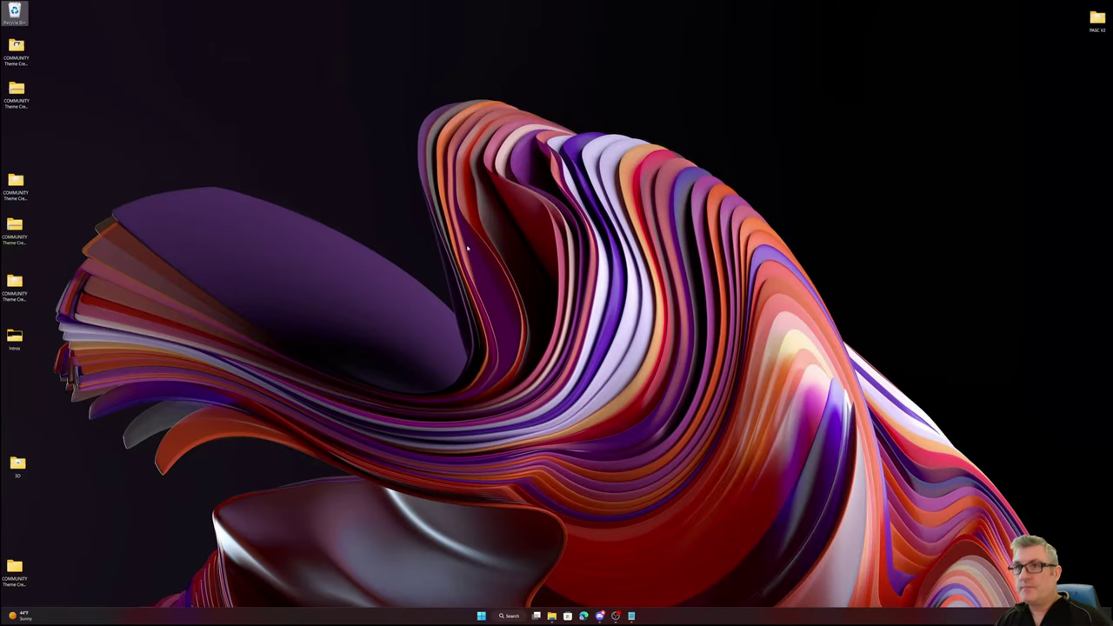
# - Launch COMMUNITY Theme Creator from the Start menu and move its window into place
pyautogui.press('super')
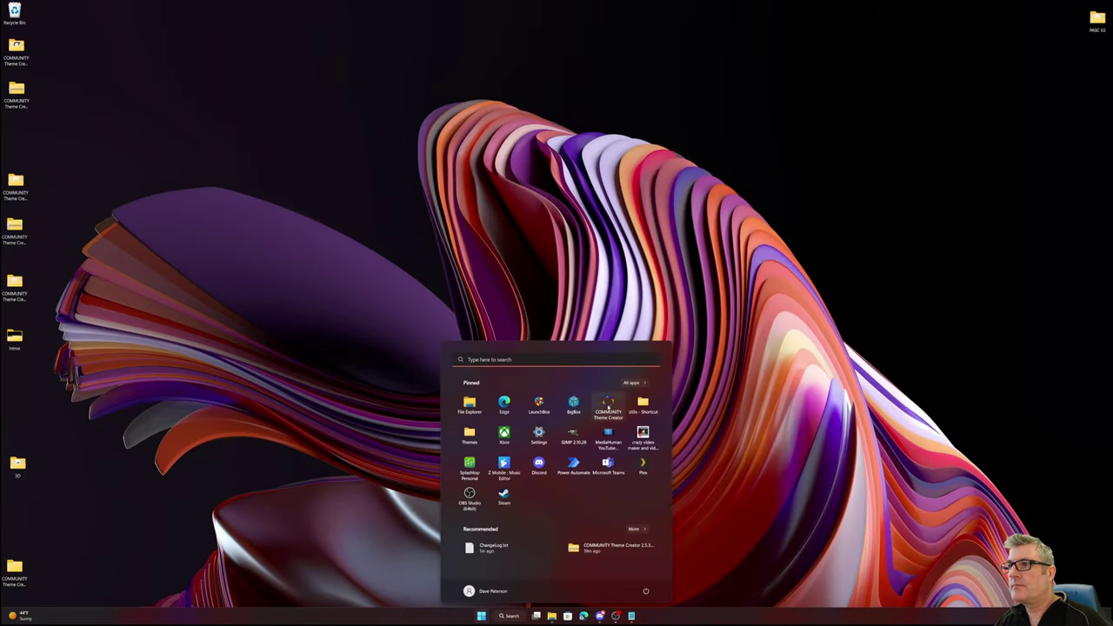
pyautogui.click(608, 404)
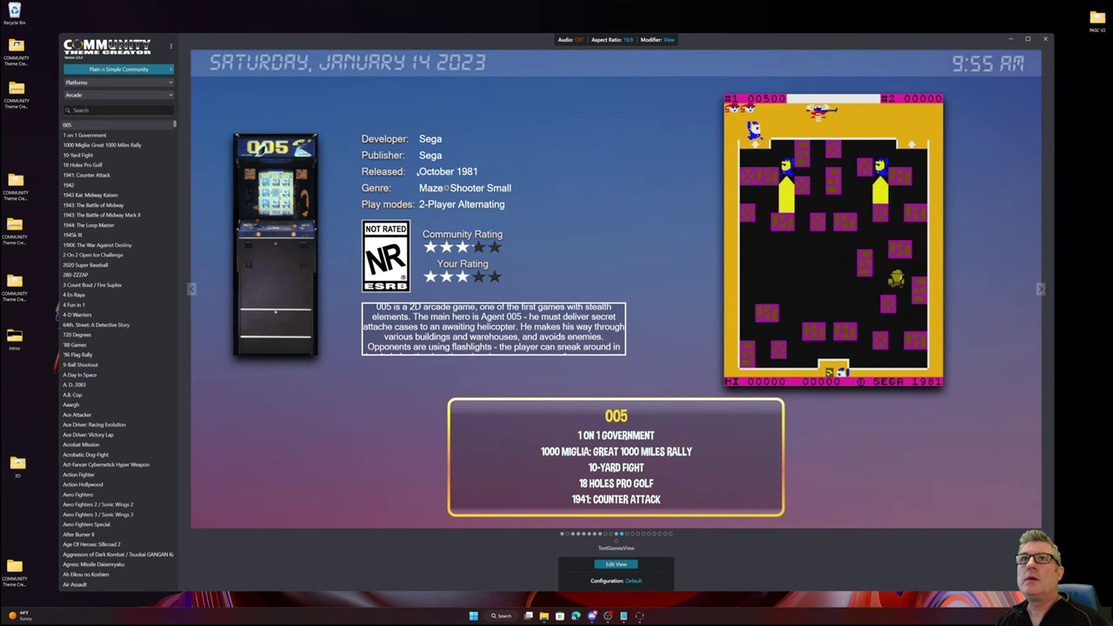
pyautogui.moveTo(203, 42); pyautogui.dragTo(194, 32)
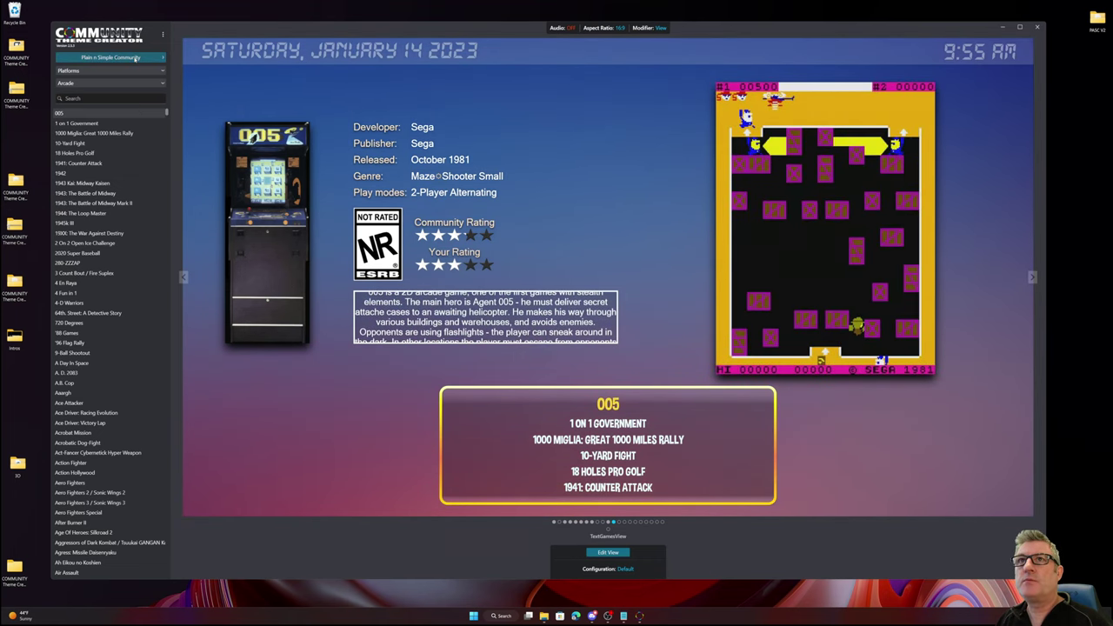
# - Bring up the Theme Manager grid of BigBox for Windows themes, then the Start menu
pyautogui.click(135, 58)
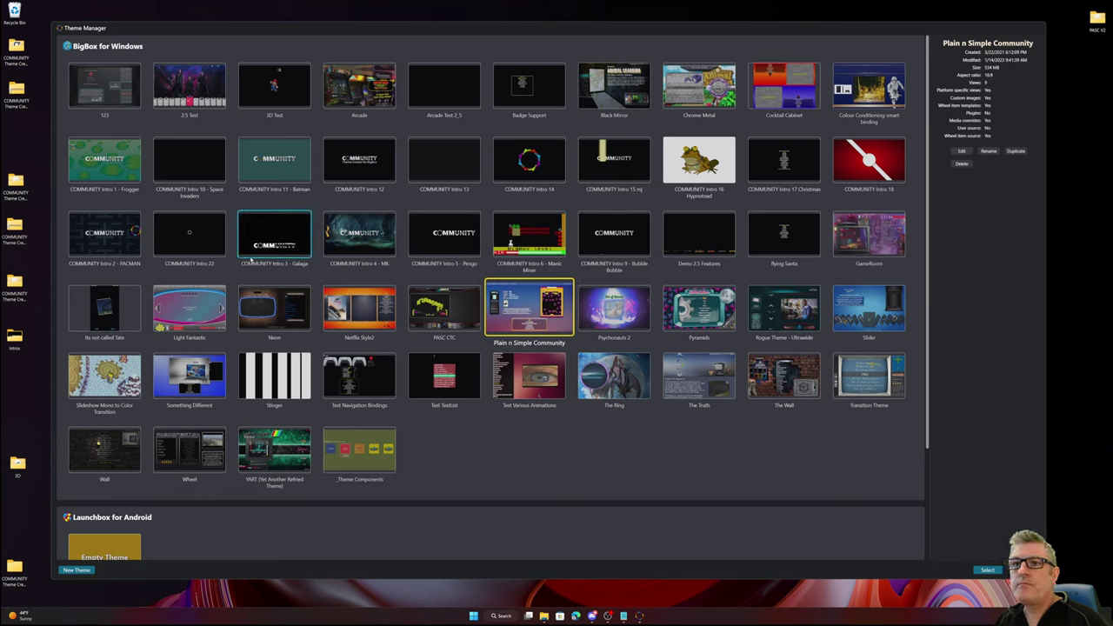
pyautogui.press('super')
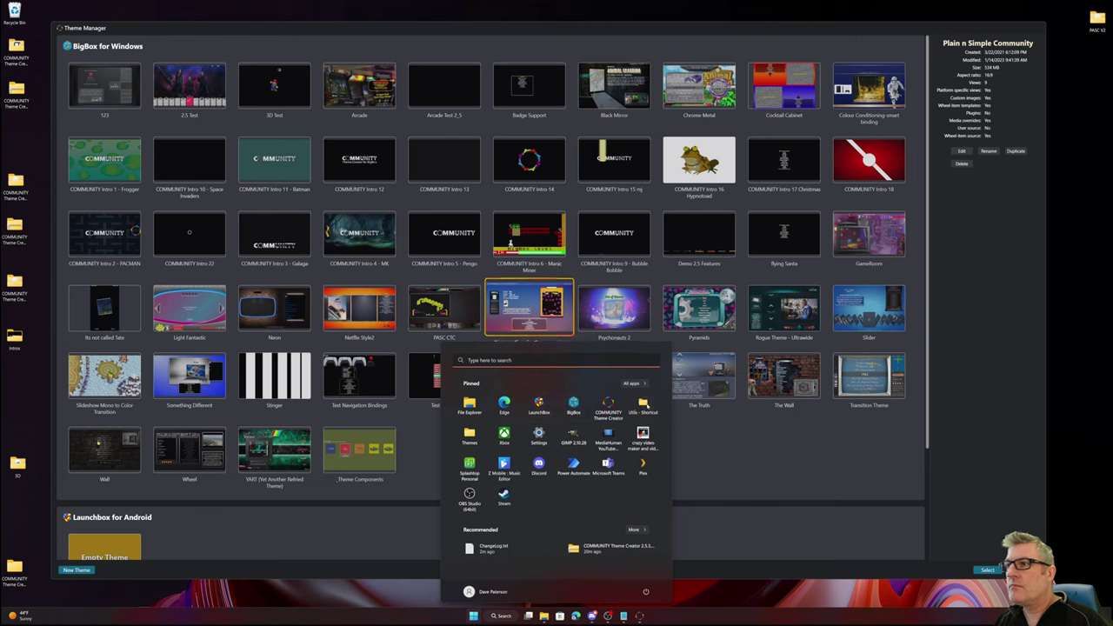
# - Browse to Utils > COMMUNITY Theme Creator > My Theme Projects in File Explorer
pyautogui.click(643, 404)
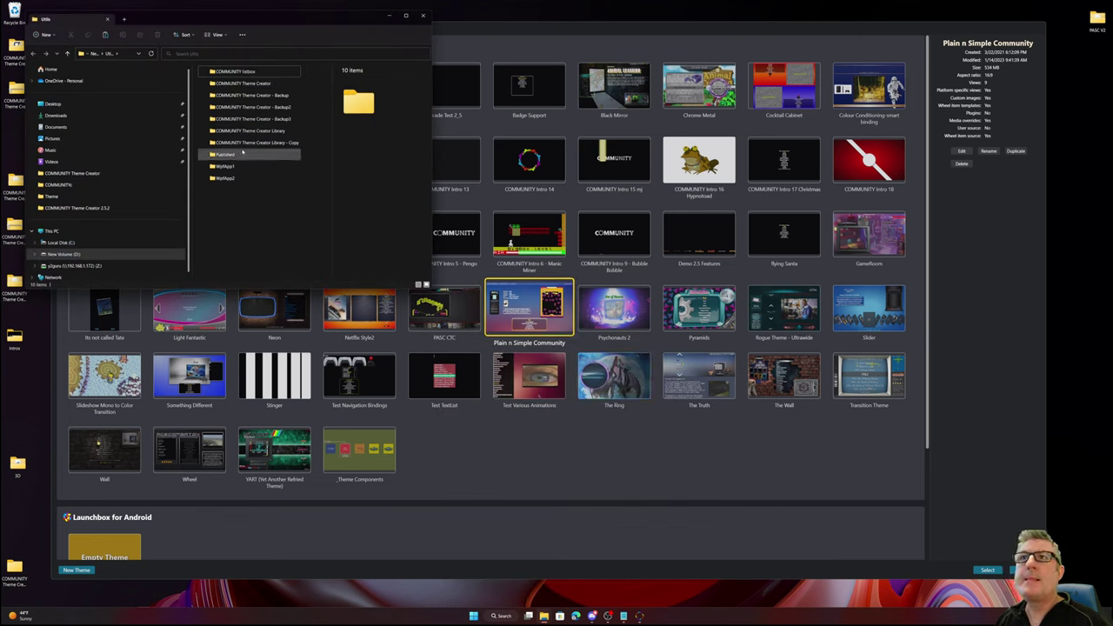
pyautogui.doubleClick(240, 83)
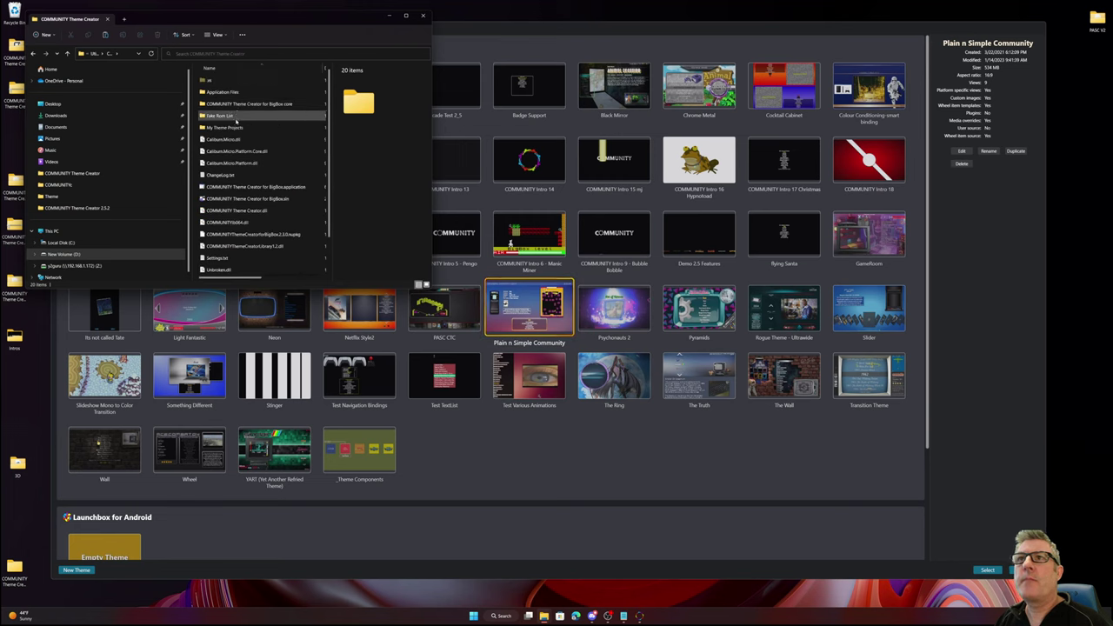
pyautogui.doubleClick(234, 126)
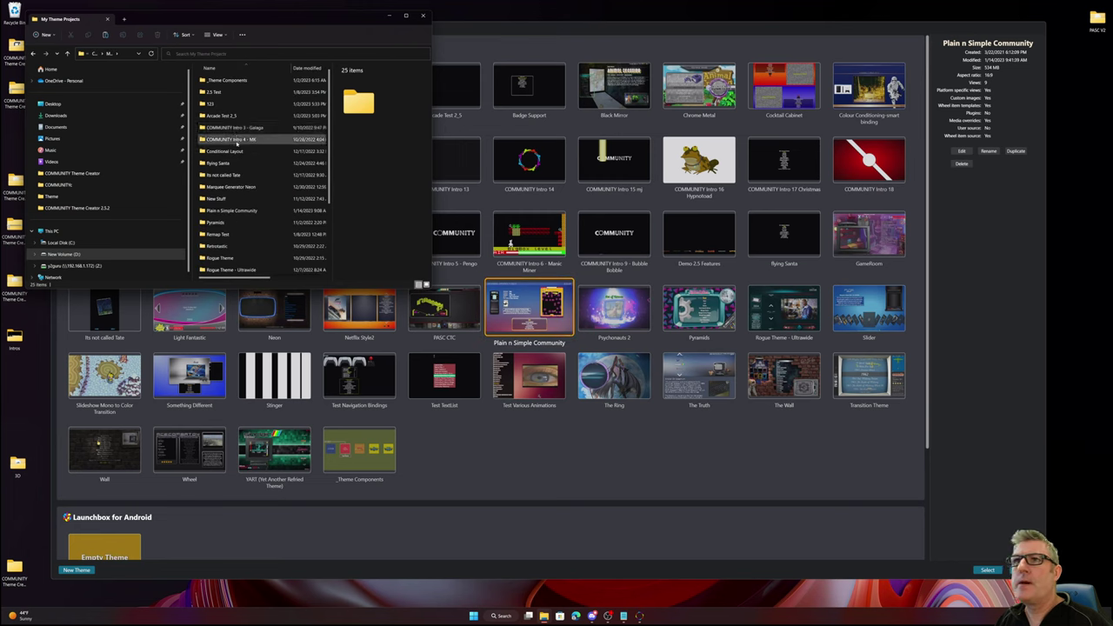
pyautogui.scroll(-2, 246, 244)
# - Copy the Something Different project into the desktop My Theme Projects, replacing same-named files
pyautogui.click(244, 233)
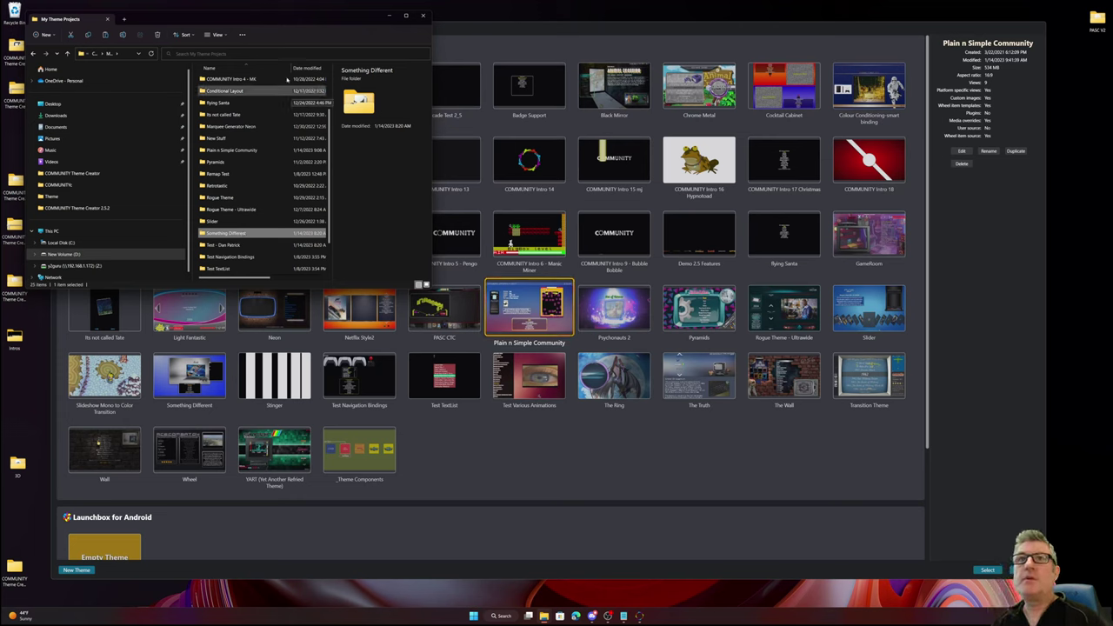
pyautogui.click(17, 54)
pyautogui.doubleClick(17, 54)
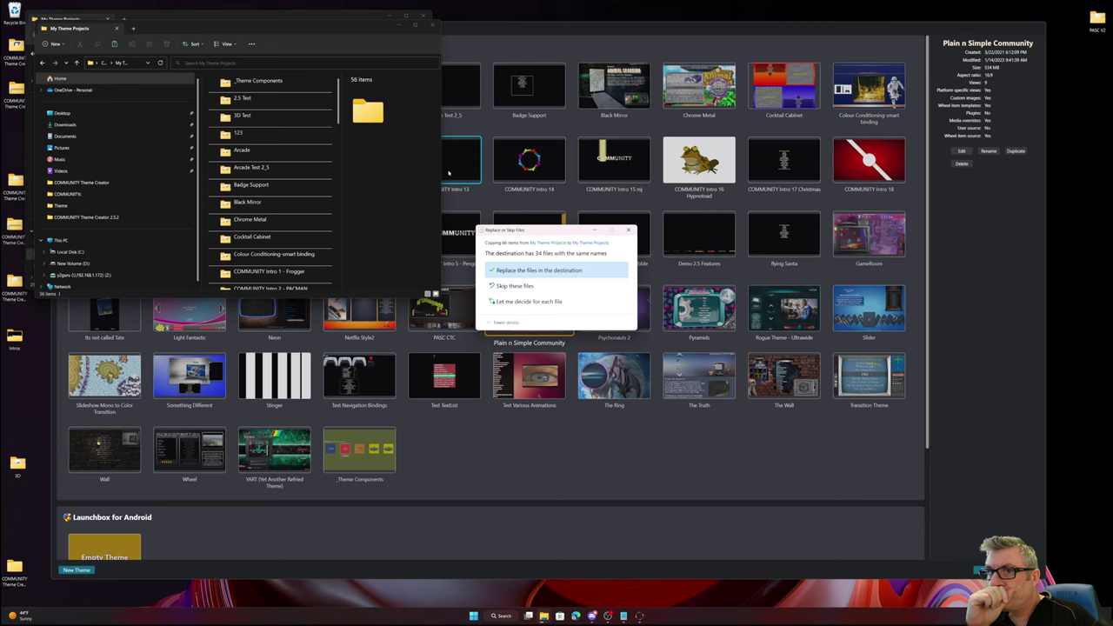
pyautogui.press('Return')
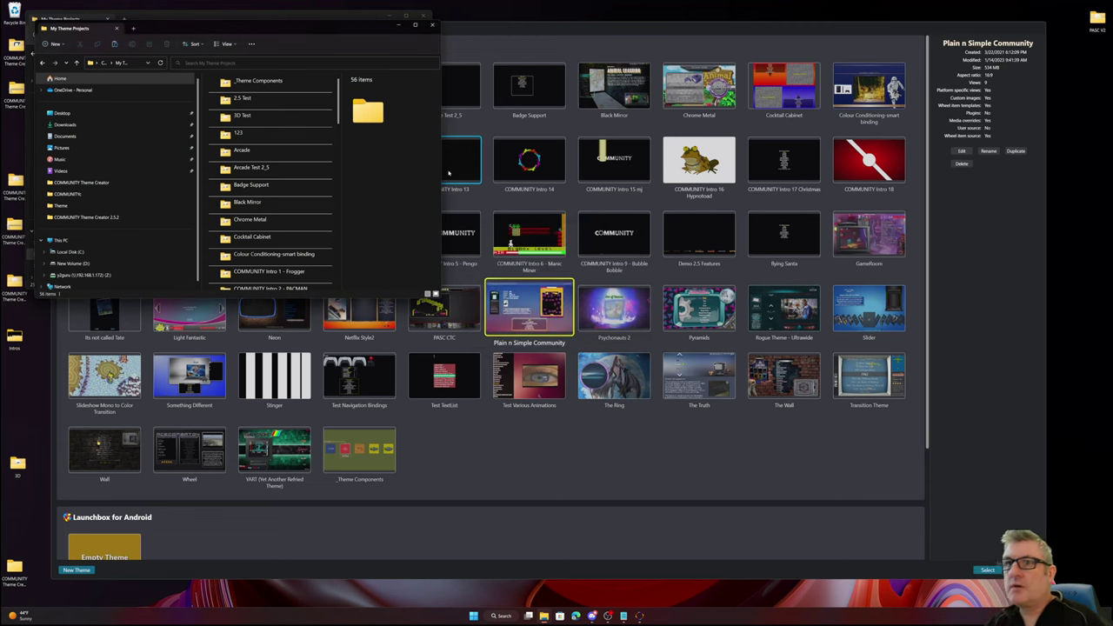
# - Close File Explorer and open the Something Different theme from Theme Manager
pyautogui.click(432, 25)
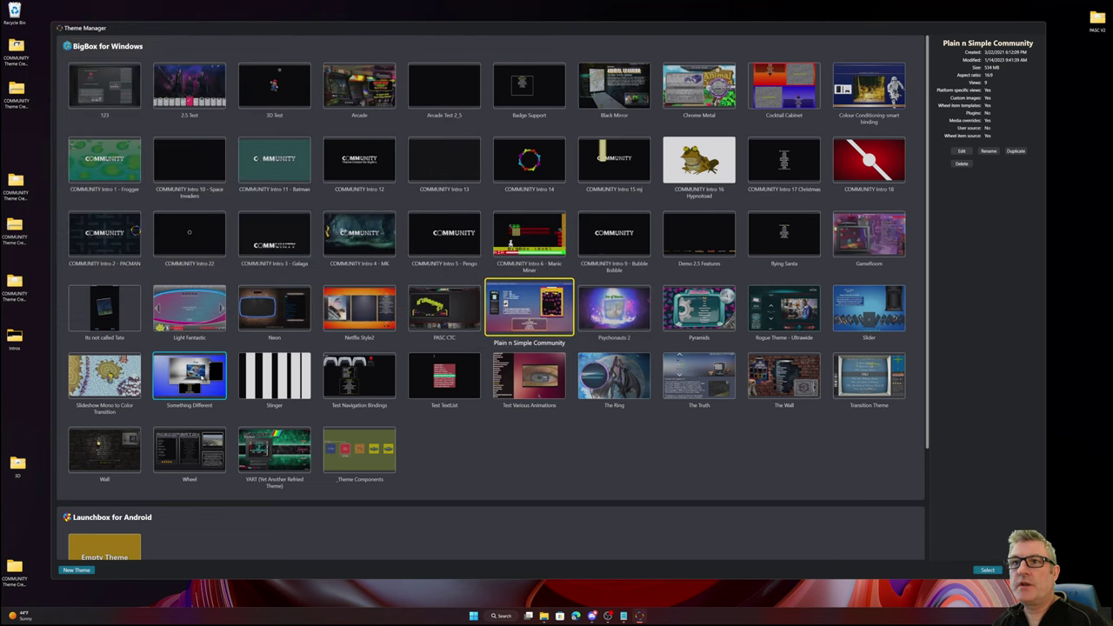
pyautogui.click(230, 374)
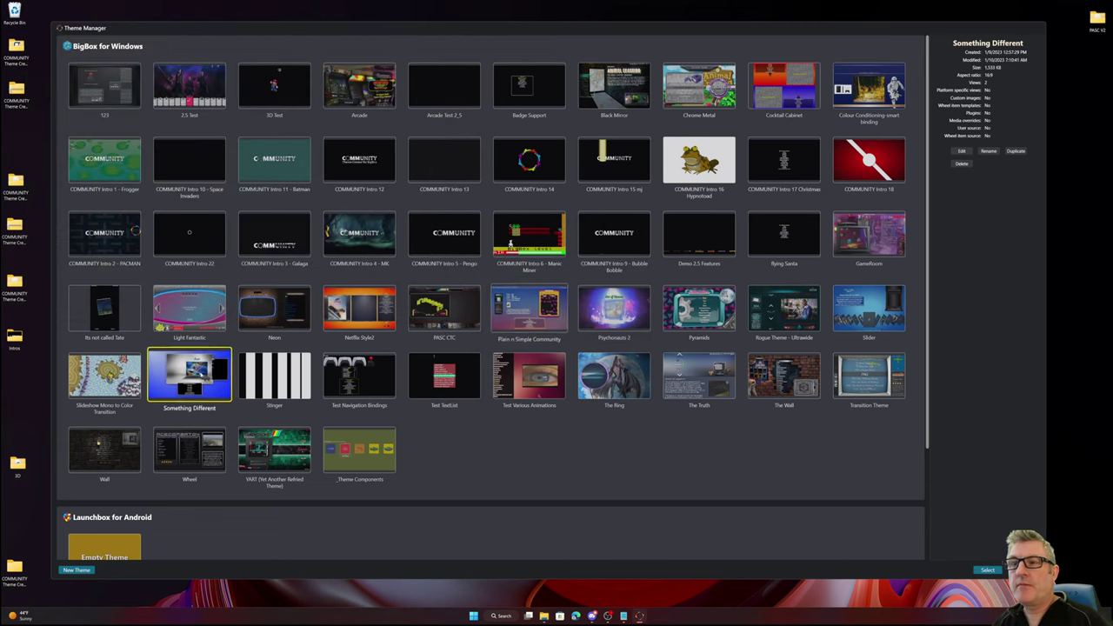
pyautogui.doubleClick(221, 381)
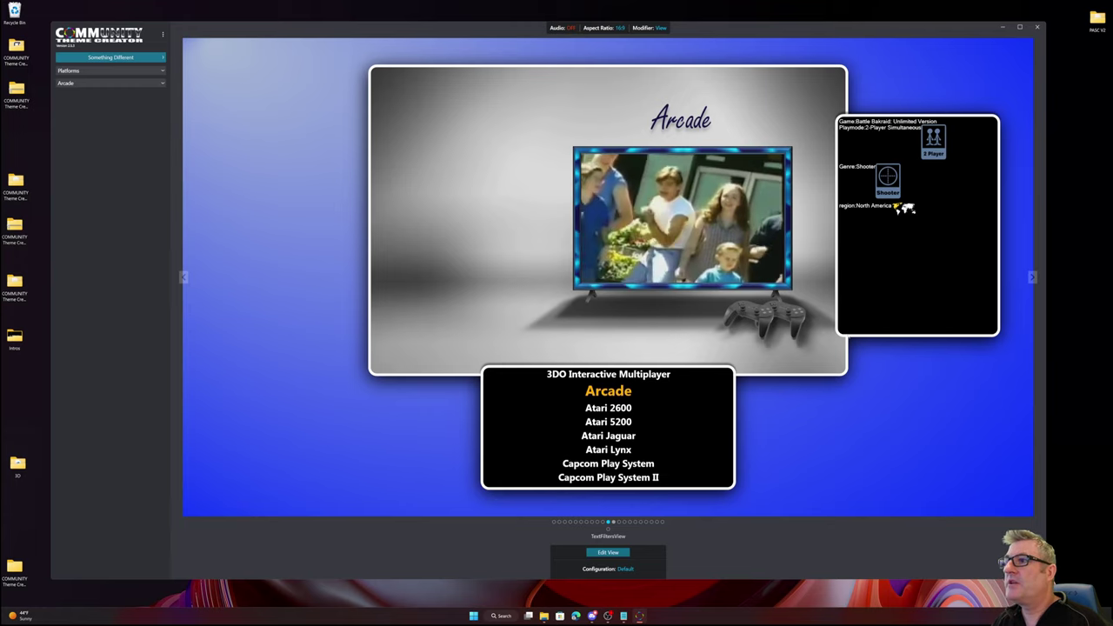
# - Switch the preview platform to Nintendo GameCube
pyautogui.click(97, 82)
pyautogui.scroll(-5, 101, 122)
pyautogui.click(107, 71)
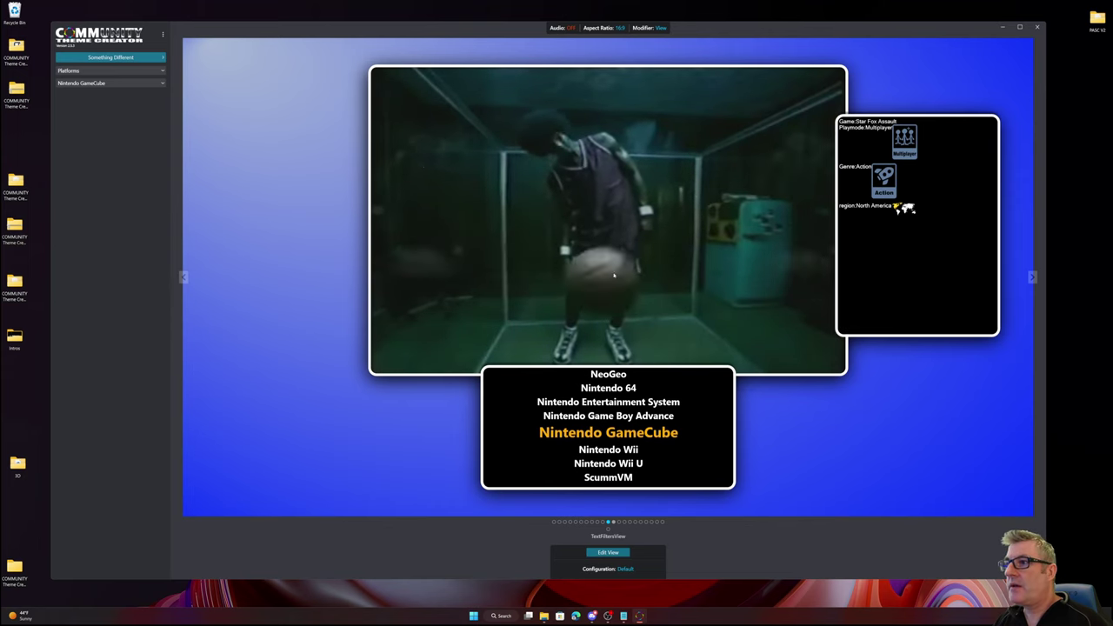
# - Inspect Plain n Simple Community's view elements, then reselect it in Theme Manager
pyautogui.click(135, 58)
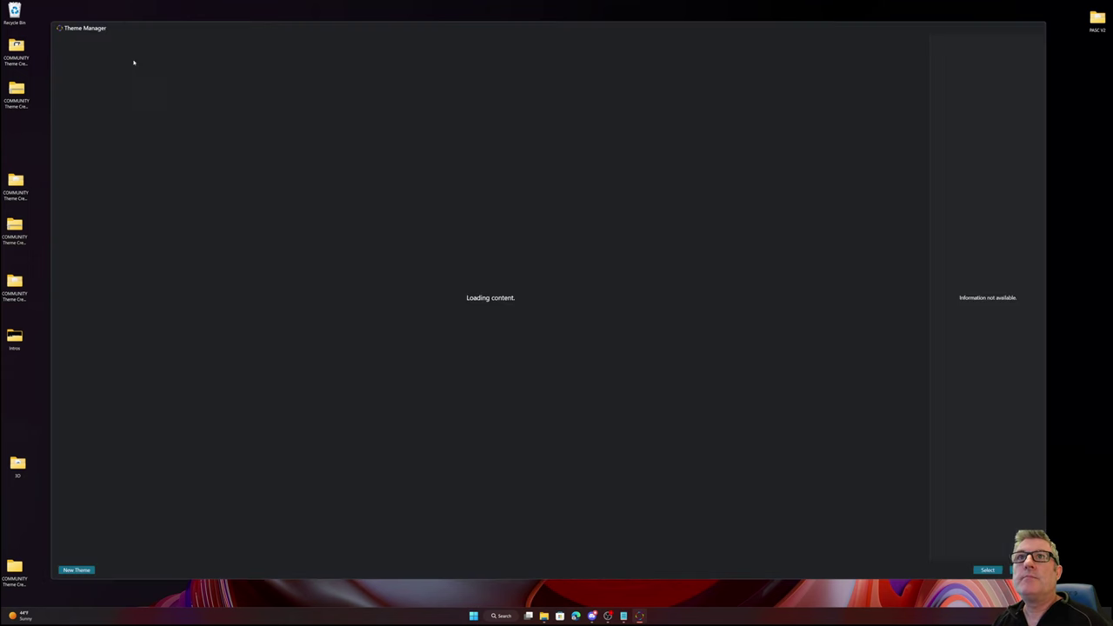
pyautogui.doubleClick(537, 318)
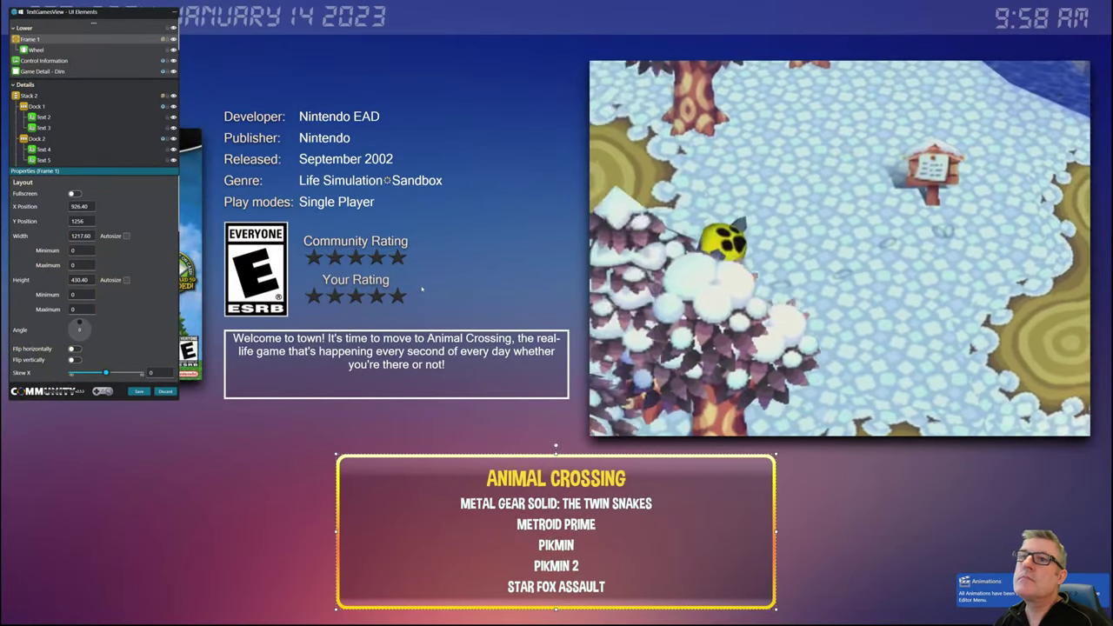
pyautogui.click(164, 391)
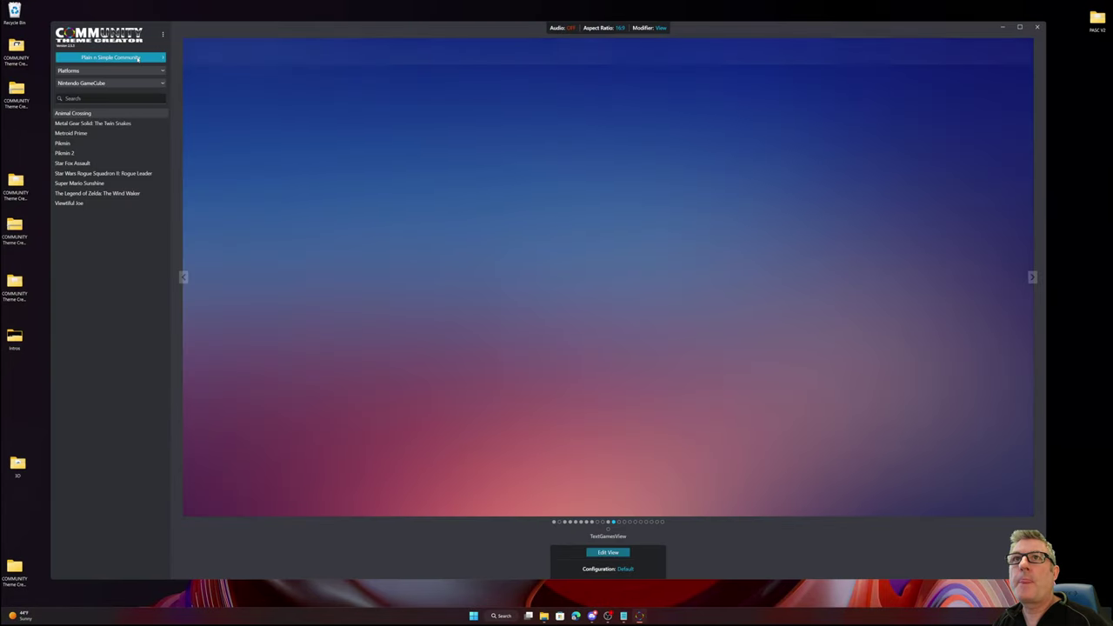
pyautogui.click(137, 58)
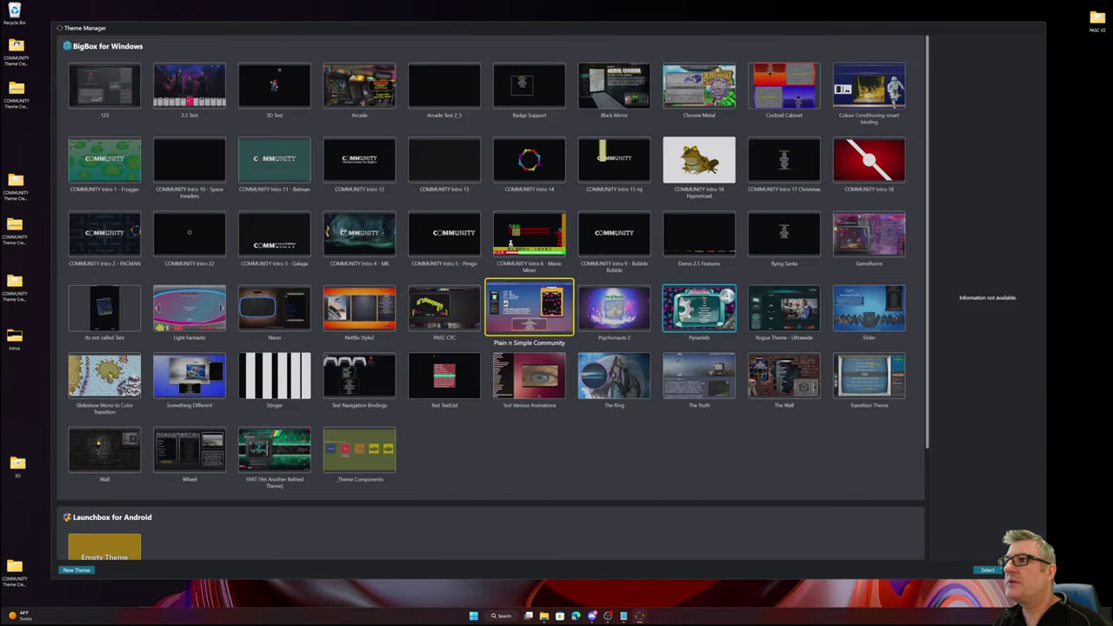
pyautogui.click(534, 308)
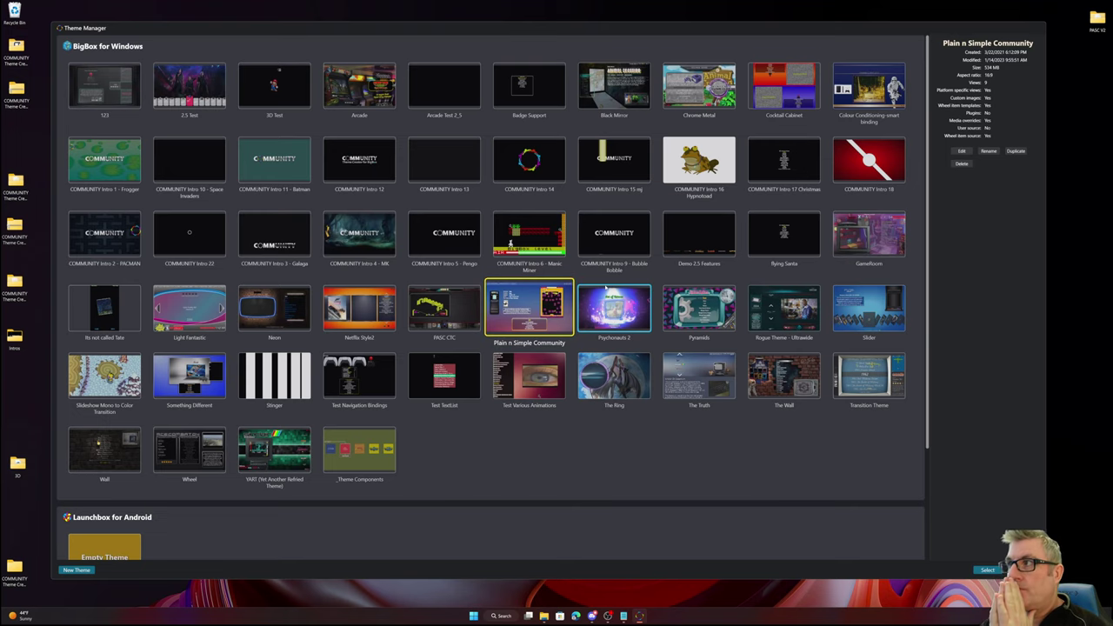
# - Open the GameRoom theme in TextGamesView and change the platform to Nintendo Game Boy Advance
pyautogui.doubleClick(870, 235)
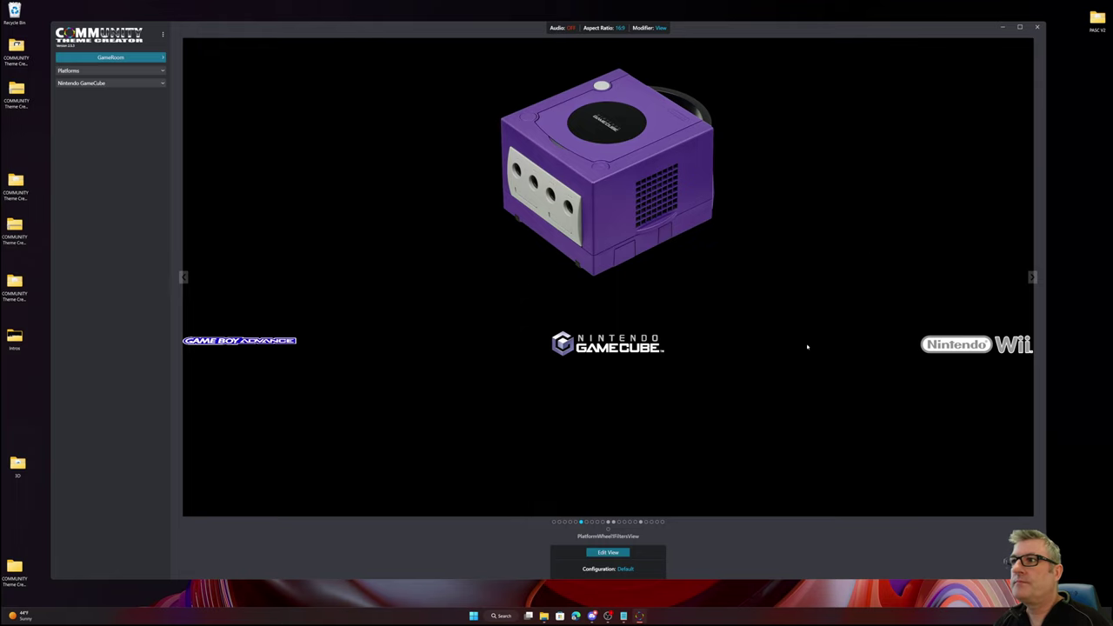
pyautogui.click(613, 522)
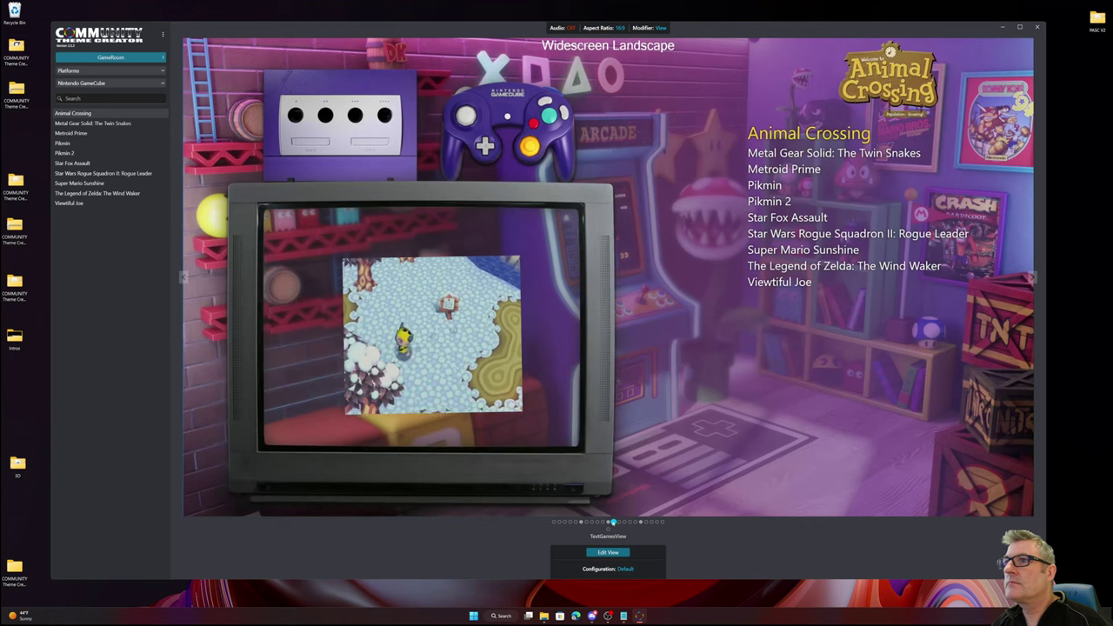
pyautogui.click(85, 84)
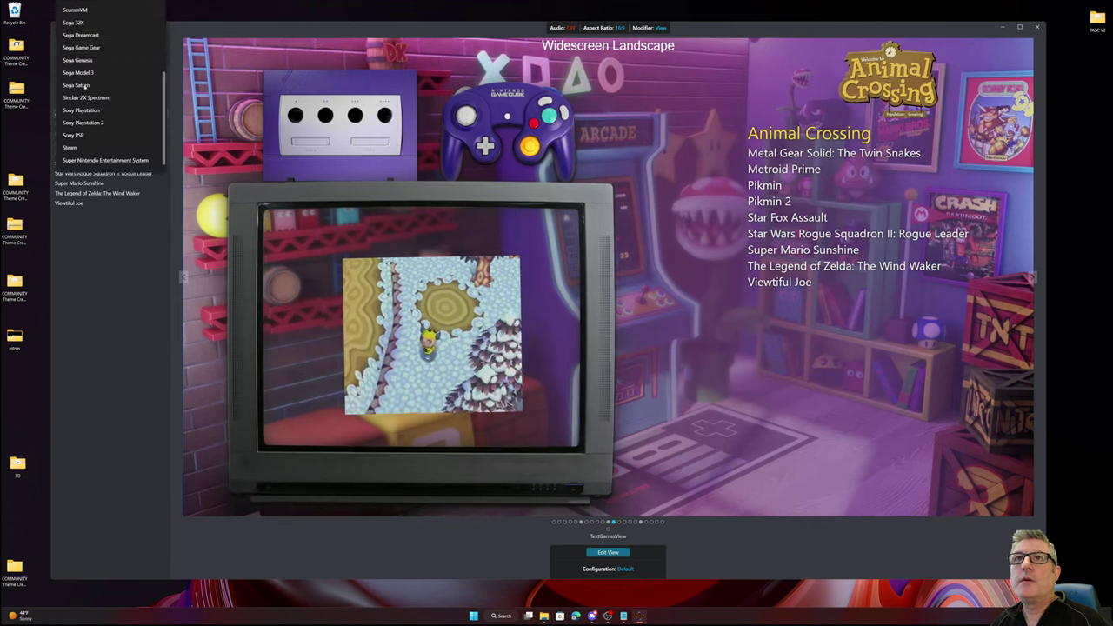
pyautogui.scroll(3, 86, 84)
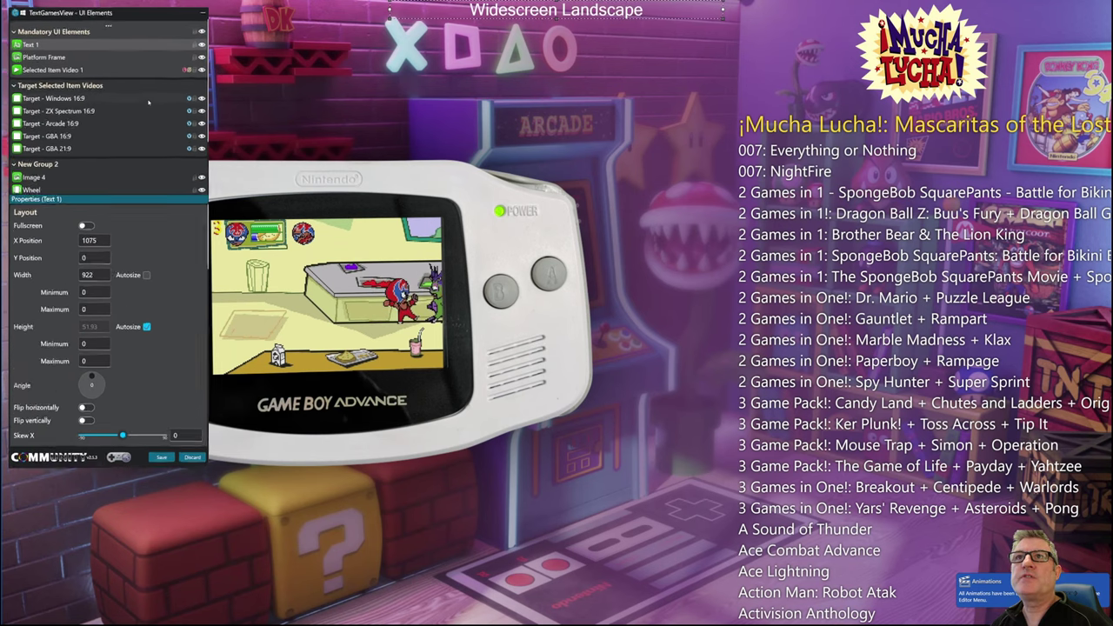
# - Open Selected Item Video 1's layout conditions, cut and paste the rows twice, then cancel
pyautogui.click(225, 84)
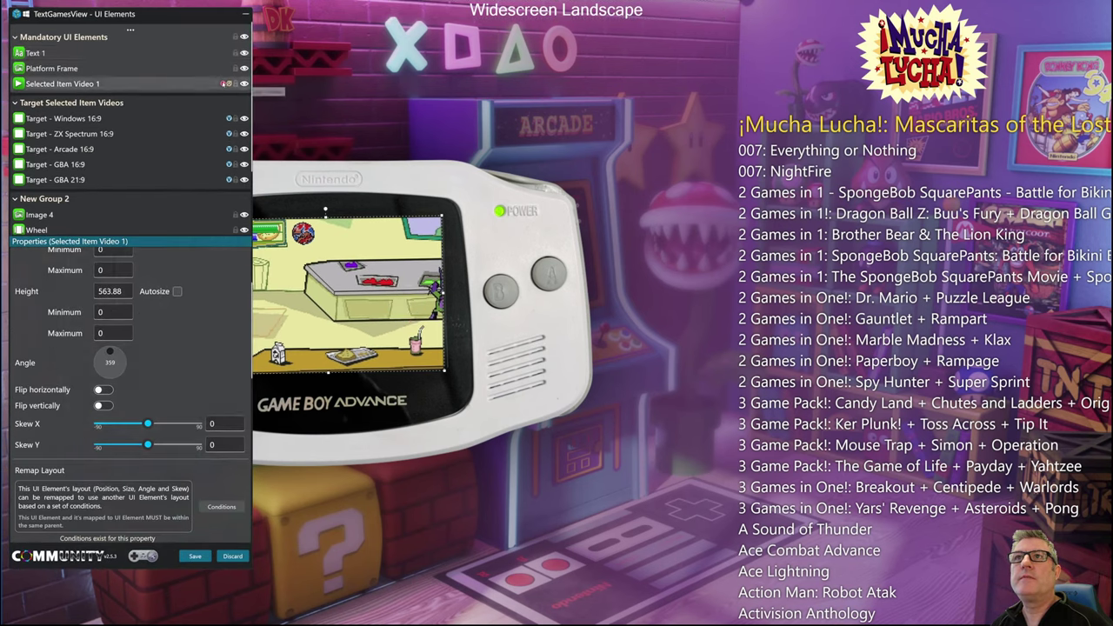
pyautogui.moveTo(176, 10); pyautogui.dragTo(189, 32)
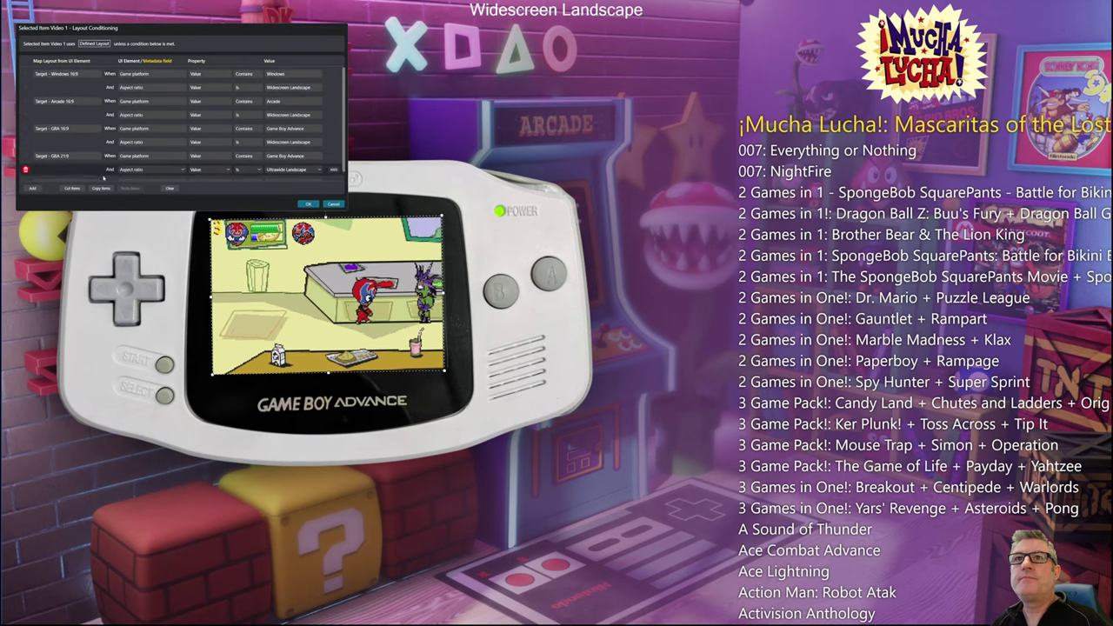
pyautogui.click(74, 189)
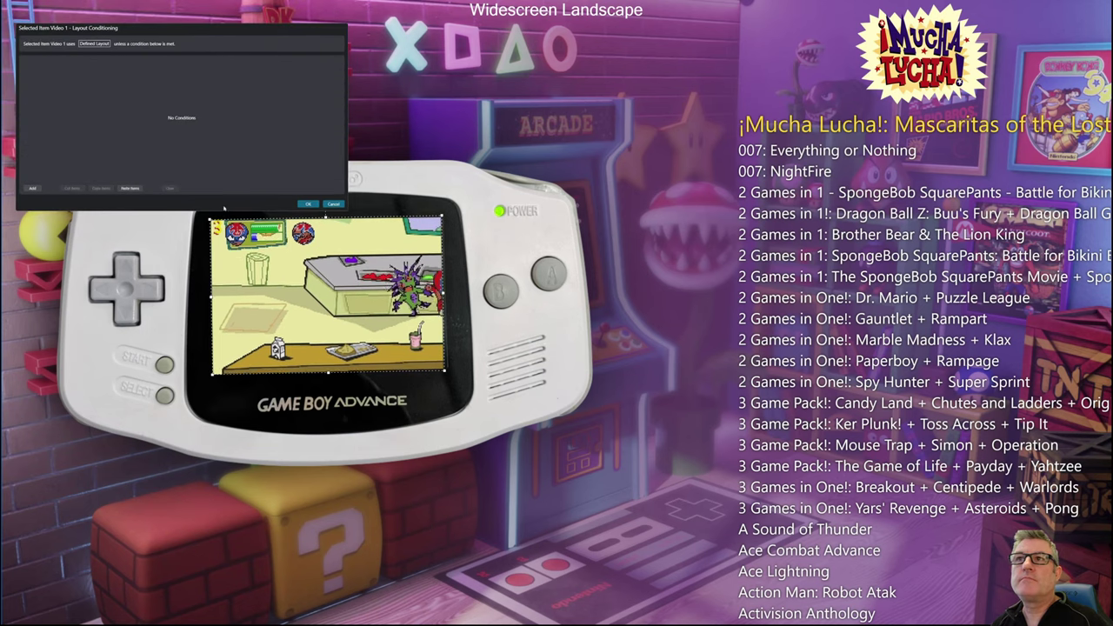
pyautogui.click(130, 188)
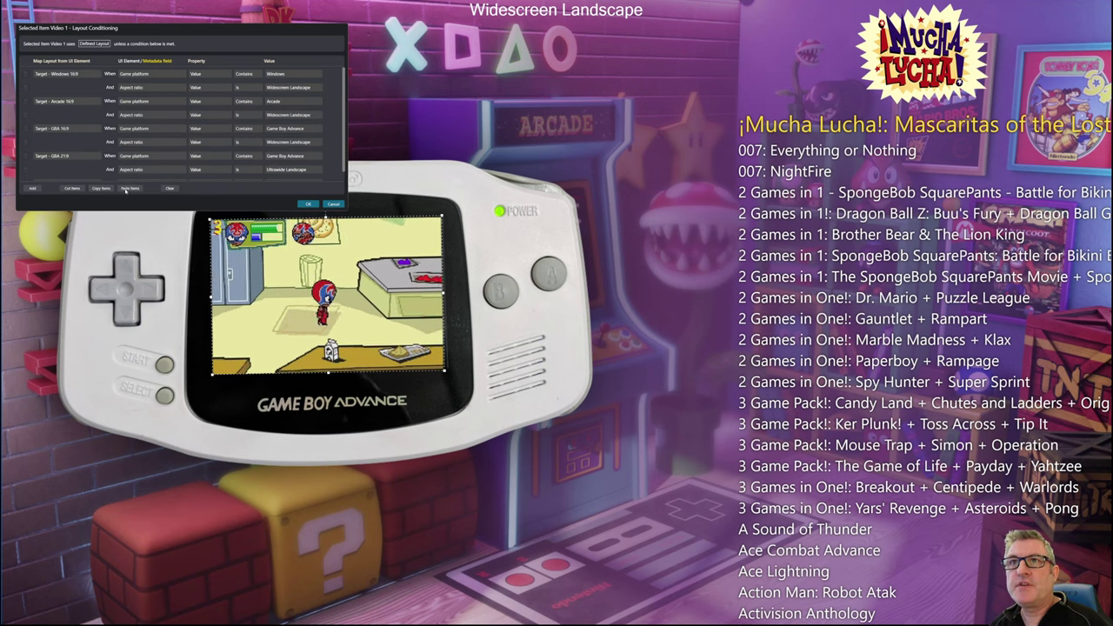
pyautogui.click(73, 188)
pyautogui.click(128, 189)
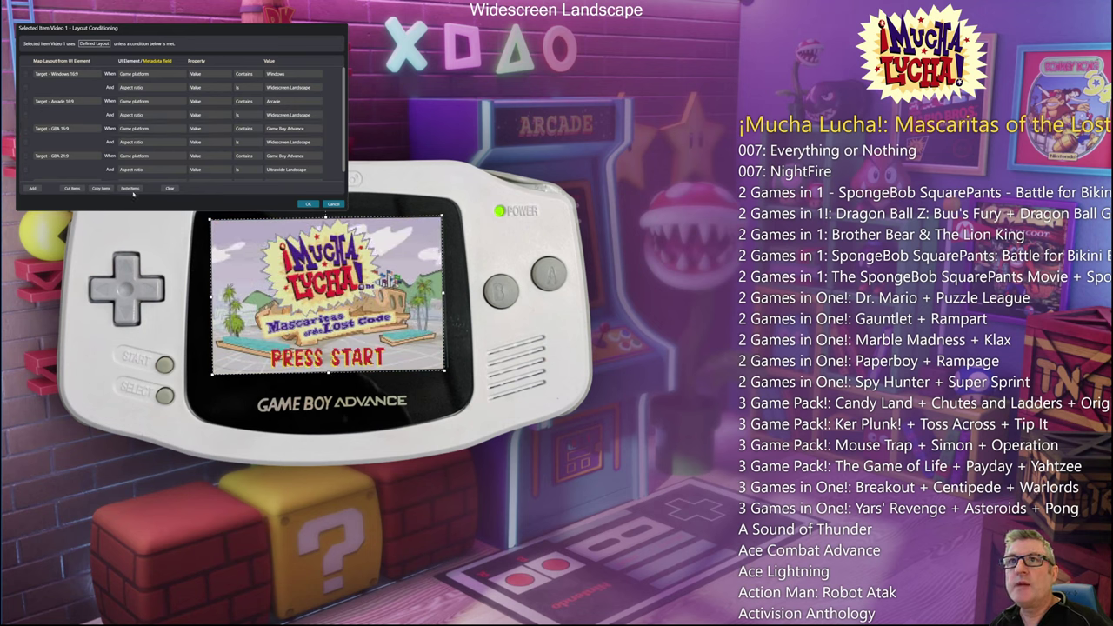
pyautogui.click(333, 204)
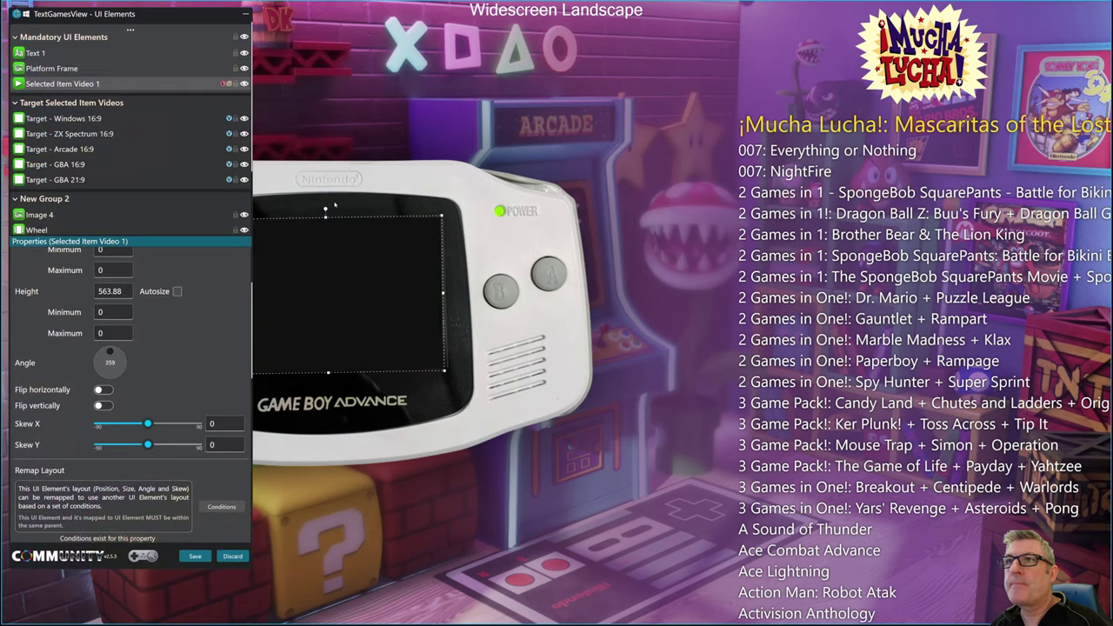
# - Discard the GameRoom view edits, open Plain n Simple Community, and advance its preview to TextGamesView
pyautogui.click(231, 557)
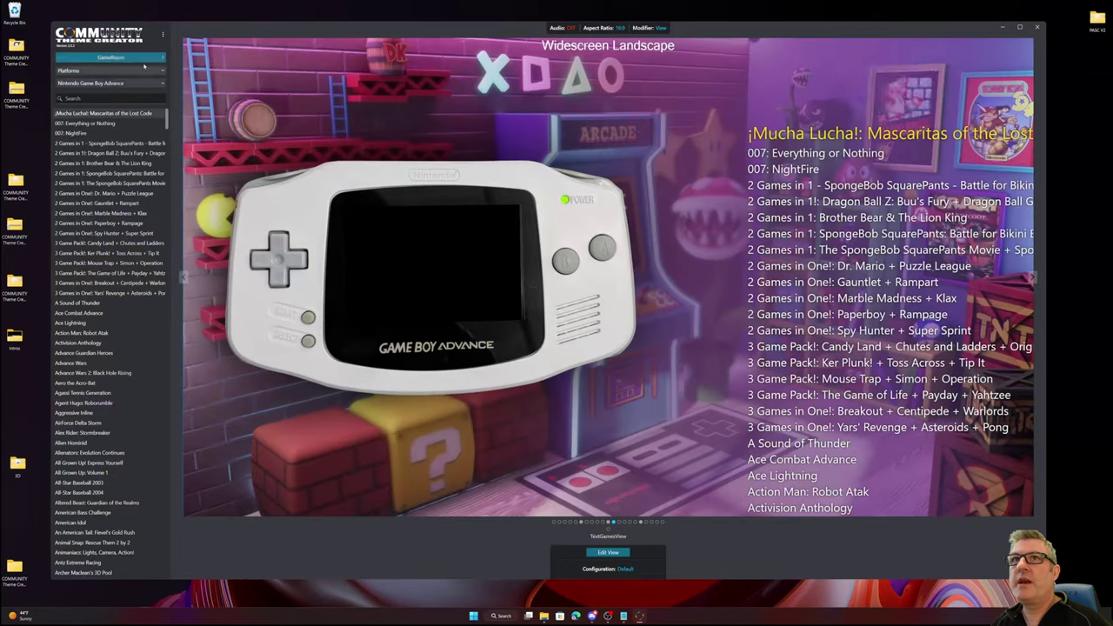
pyautogui.click(144, 62)
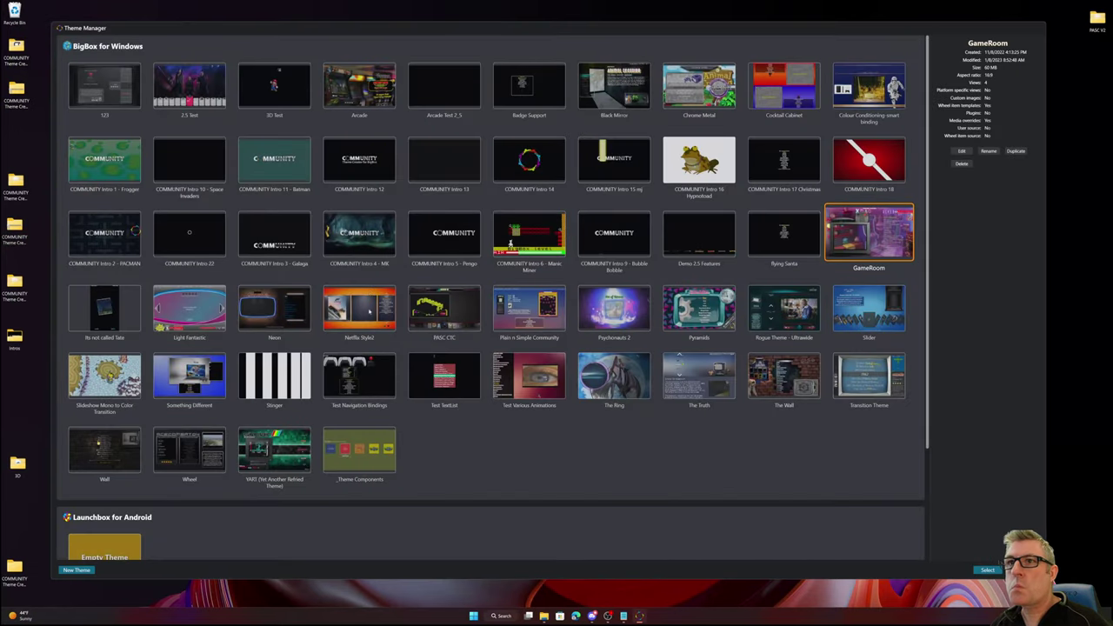
pyautogui.doubleClick(533, 314)
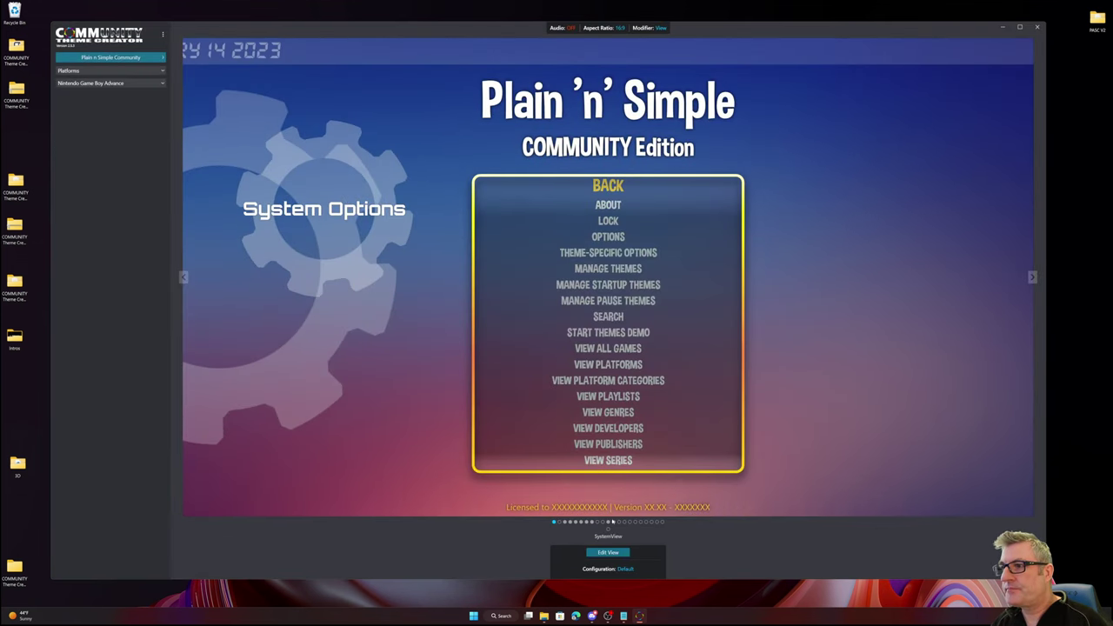
pyautogui.click(600, 521)
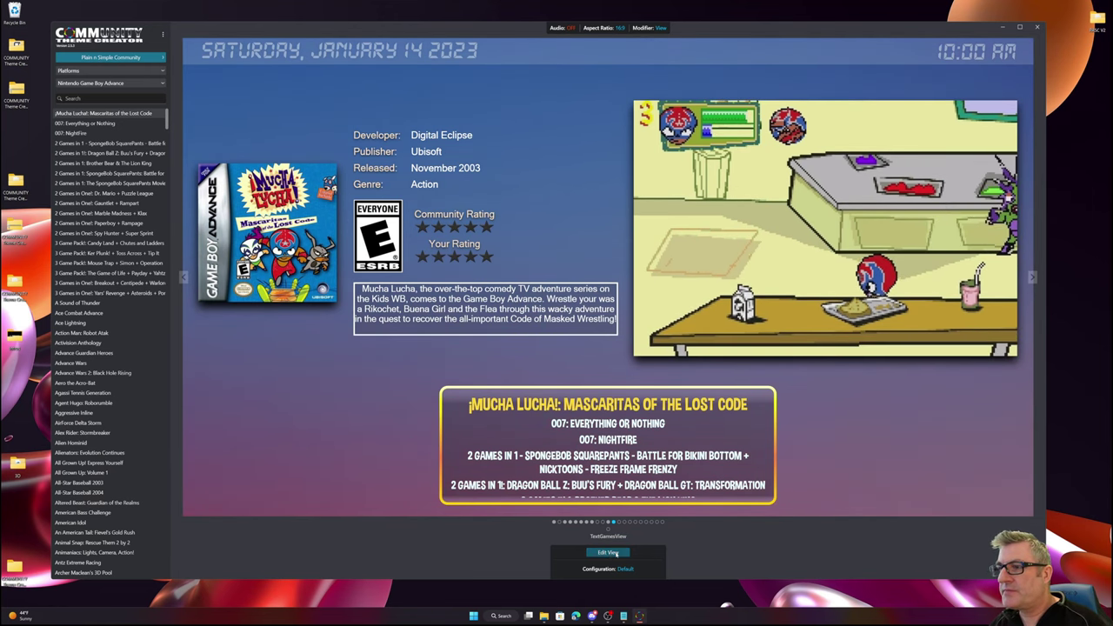
# - Open TextGamesView in Edit View, scroll its element tree, and position the UI Elements panel
pyautogui.click(608, 552)
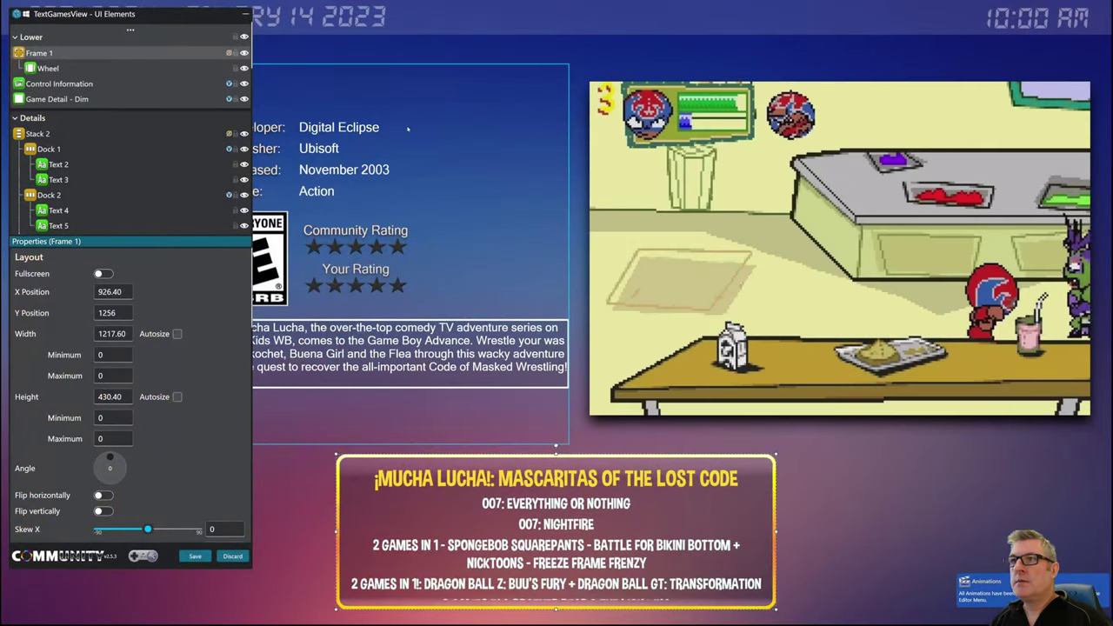
pyautogui.moveTo(178, 19); pyautogui.dragTo(175, 37)
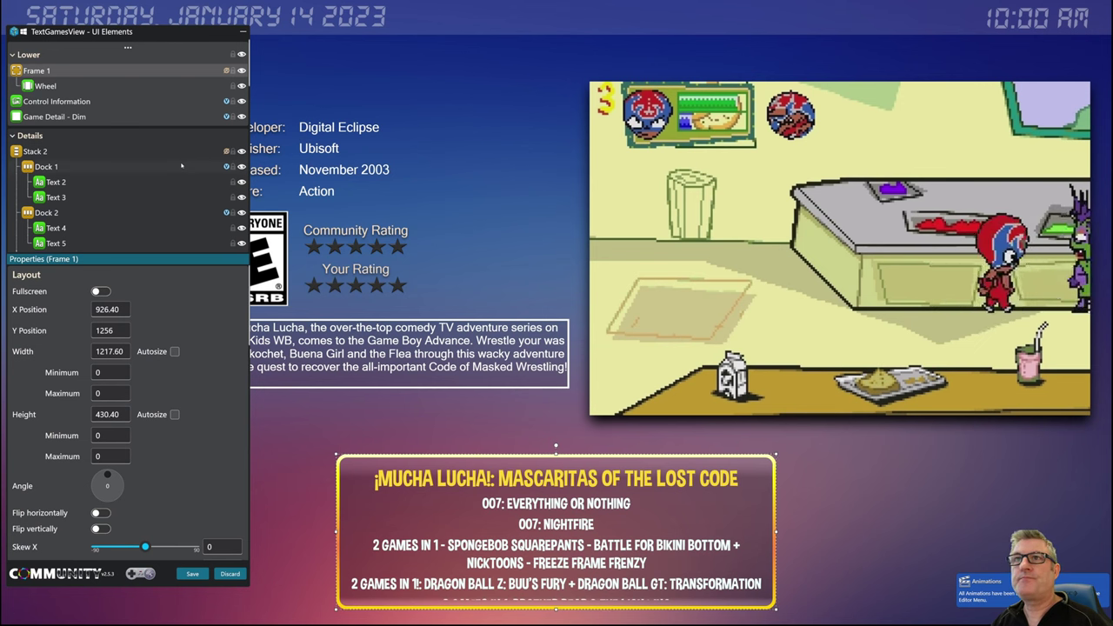
pyautogui.scroll(-10, 181, 164)
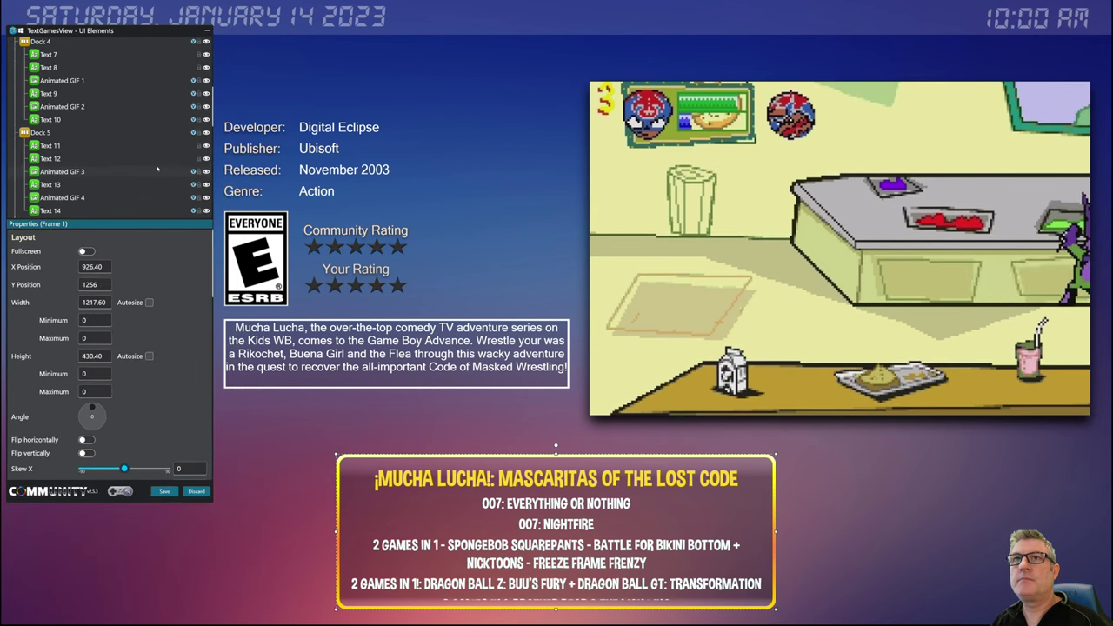
pyautogui.scroll(-3, 158, 168)
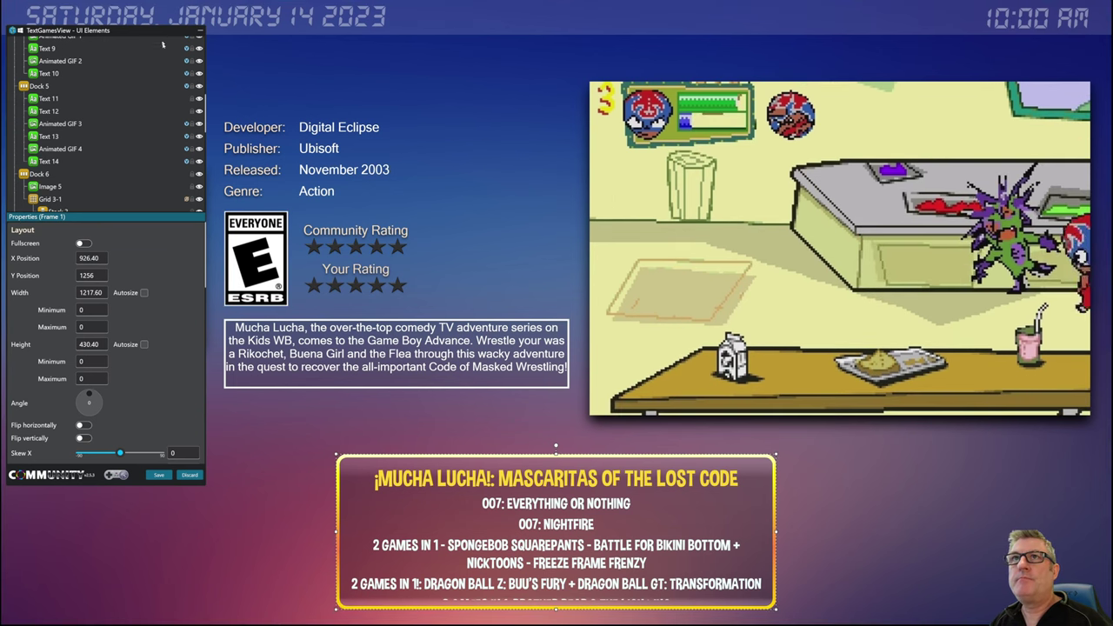
pyautogui.moveTo(160, 29); pyautogui.dragTo(166, 92)
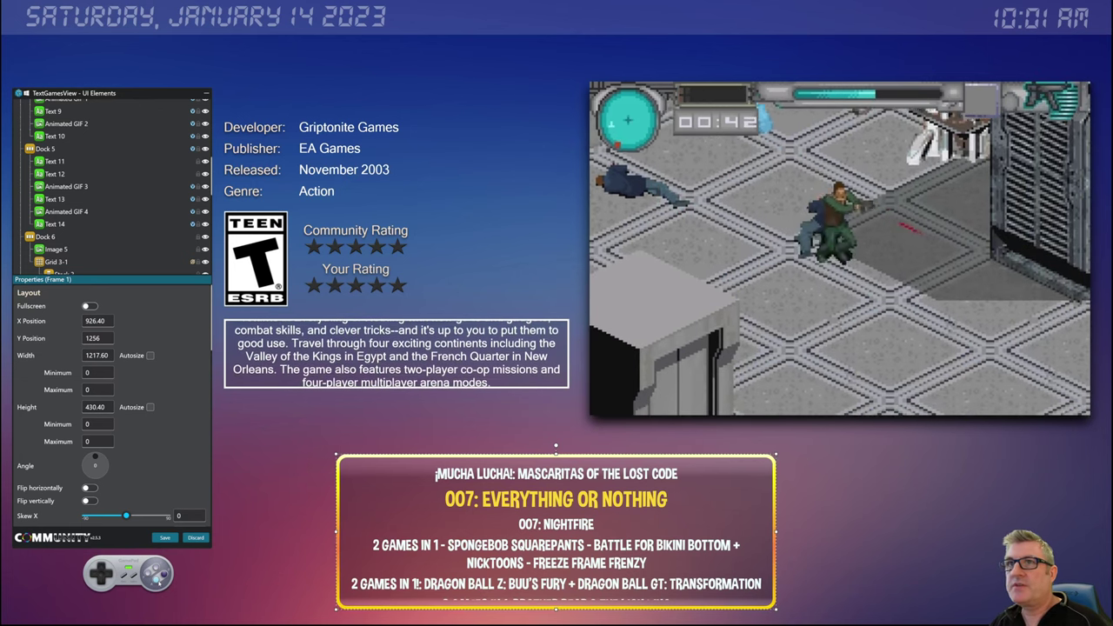
pyautogui.moveTo(132, 98); pyautogui.dragTo(129, 86)
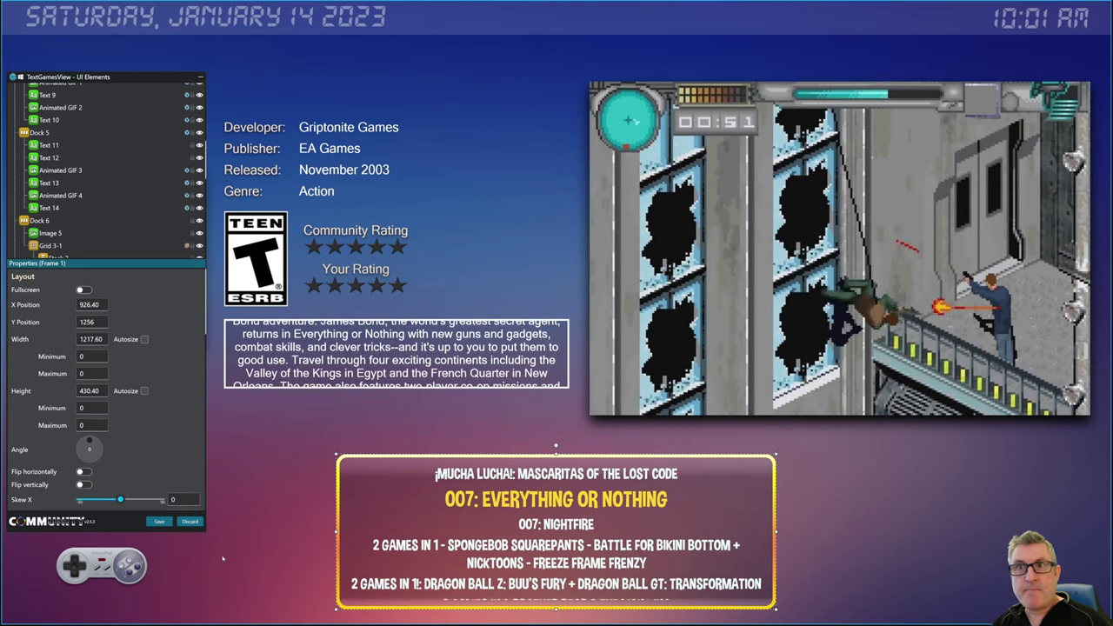
# - Bring up the dimmed game options overlay in the preview with the gamepad A button
pyautogui.press('Return')
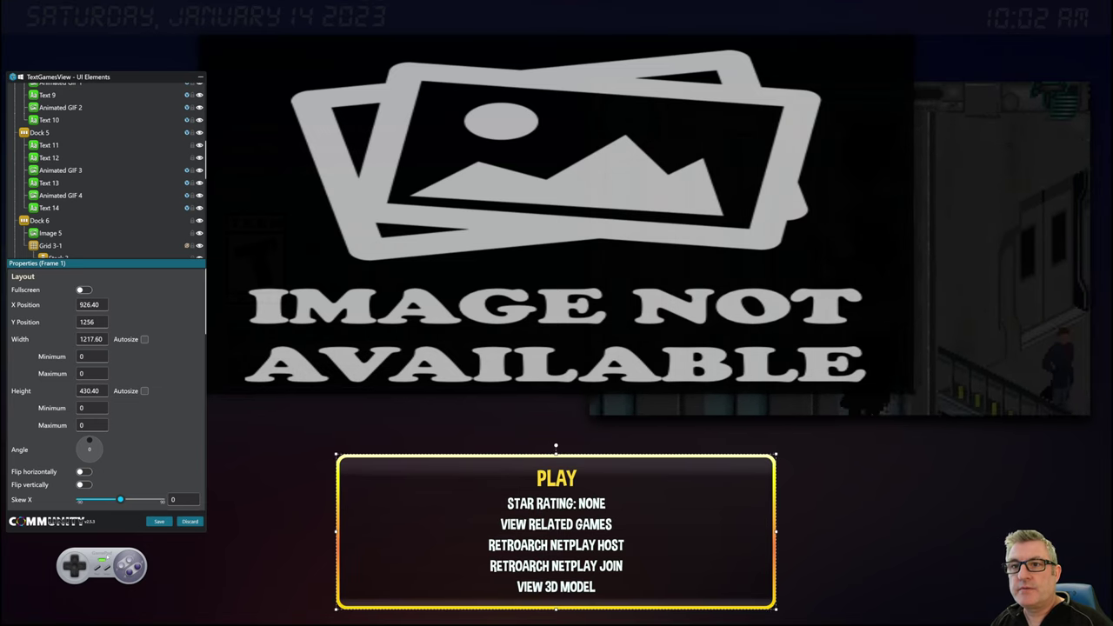
# - Discard the TextGamesView edits and switch the preview platform to Arcade
pyautogui.click(191, 521)
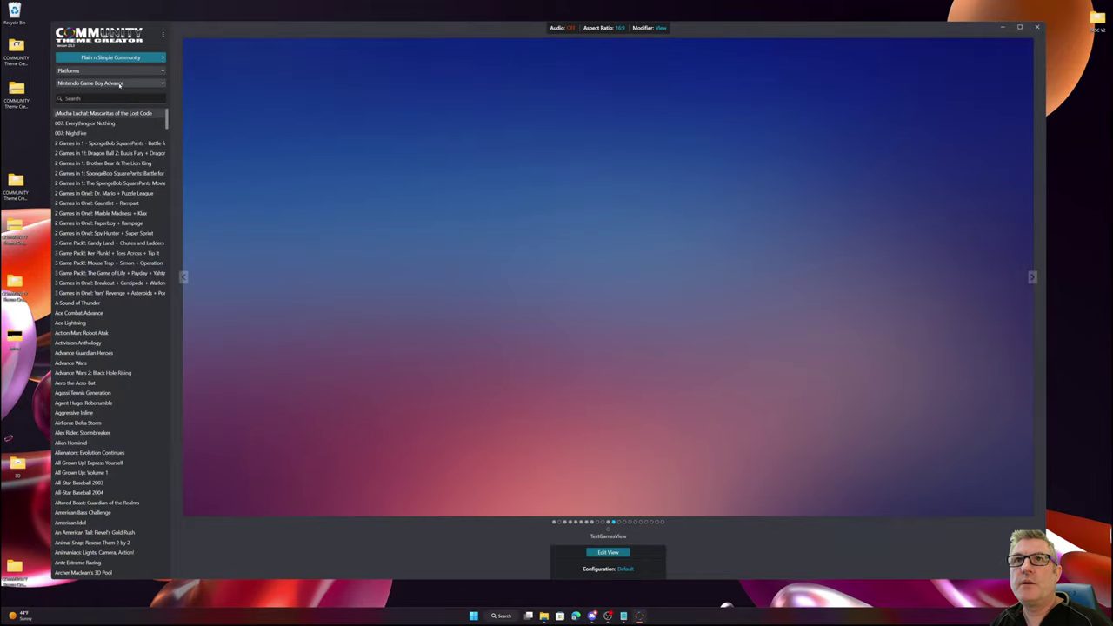
pyautogui.click(119, 84)
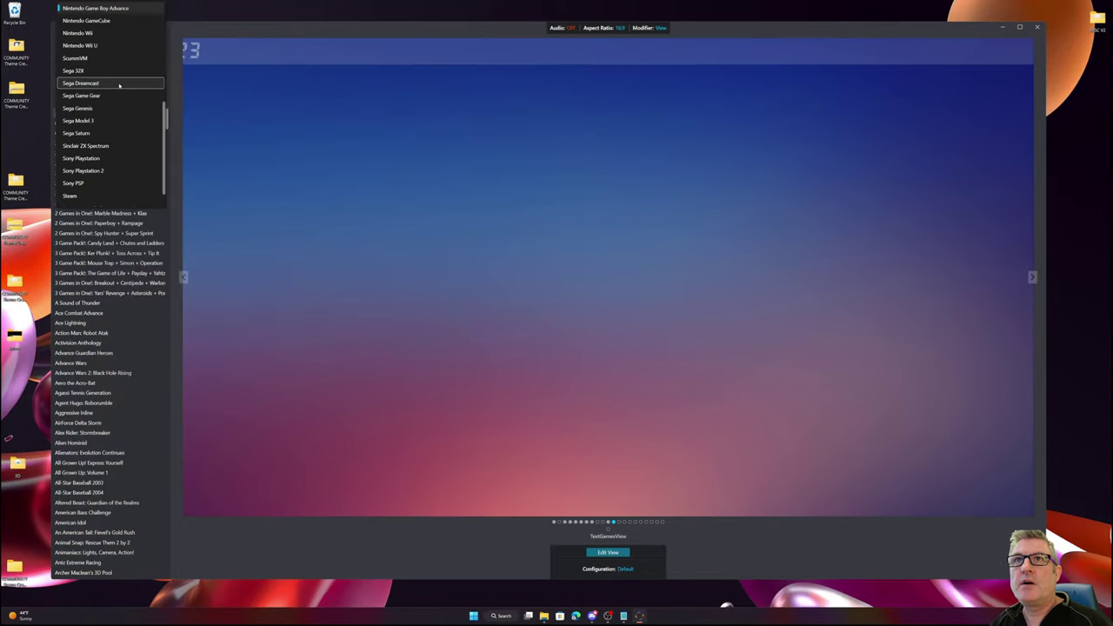
pyautogui.scroll(5, 116, 52)
pyautogui.click(83, 20)
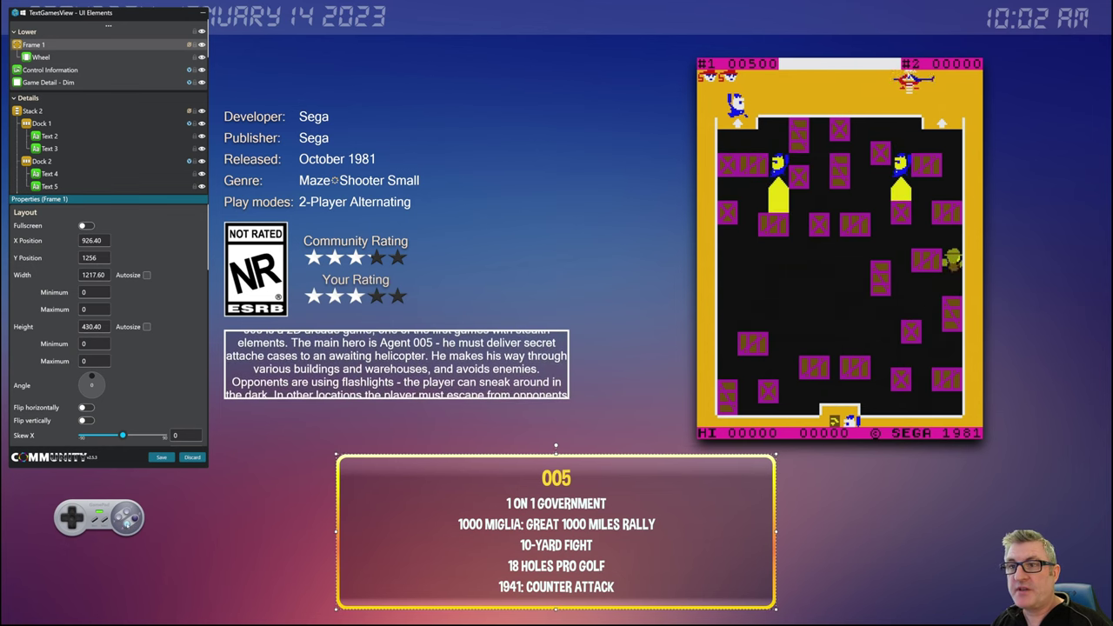
# - Open the Play menu overlay, step down through its options, and reposition the UI Elements panel
pyautogui.press('Return')
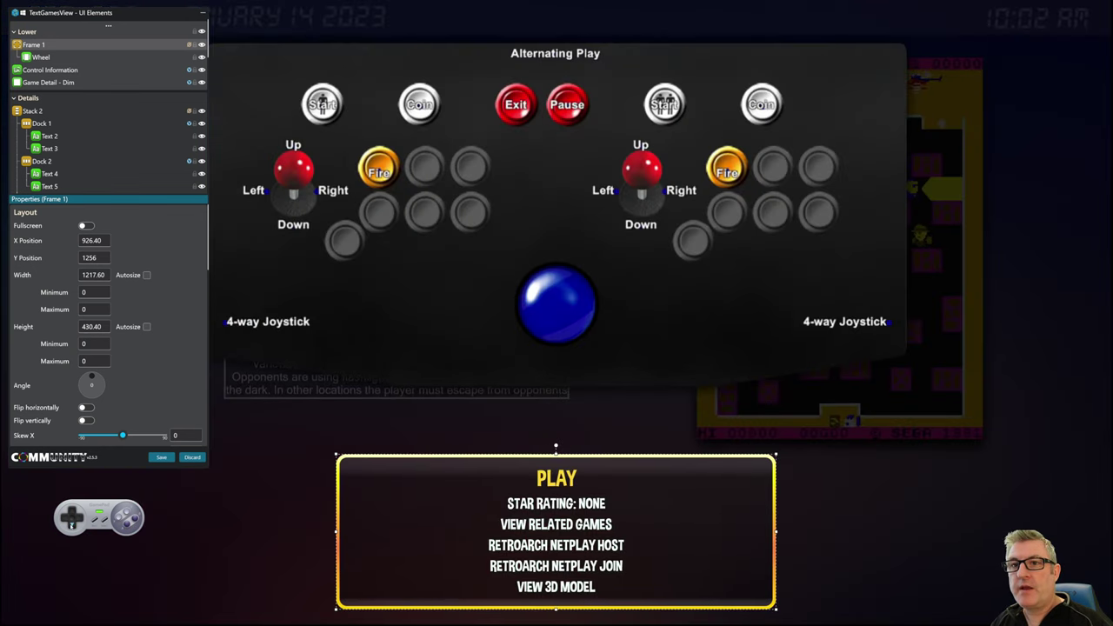
pyautogui.press('Down')
pyautogui.press('Down')
pyautogui.press('Down')
pyautogui.press('Down')
pyautogui.press('Down')
pyautogui.press('Down')
pyautogui.press('Down')
pyautogui.press('Down')
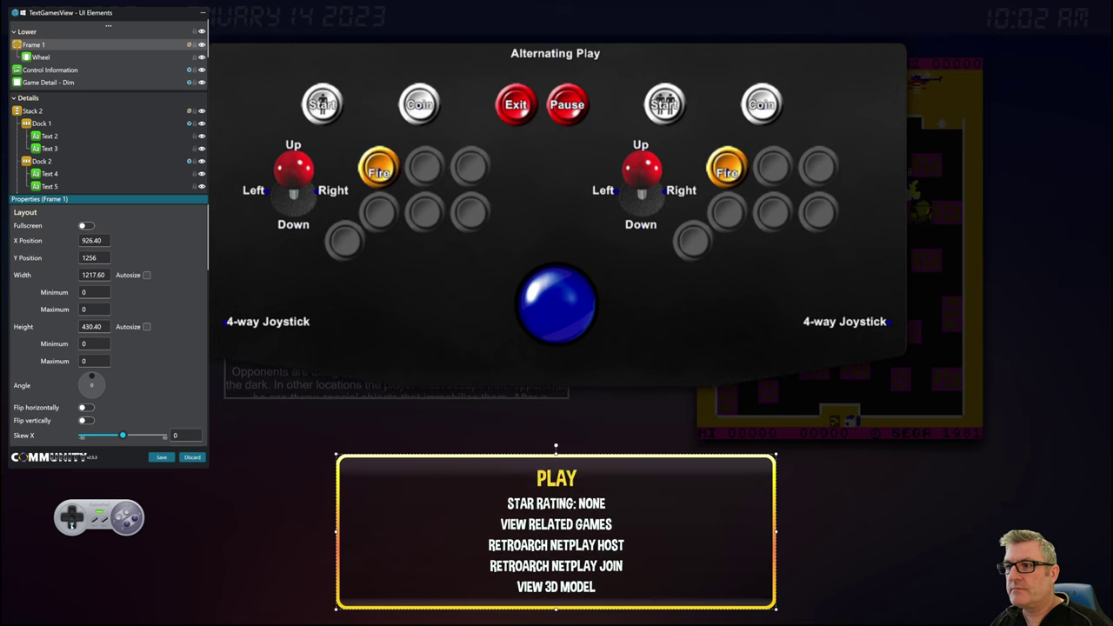
pyautogui.press('Down')
pyautogui.press('Down')
pyautogui.press('Down')
pyautogui.press('Down')
pyautogui.press('Down')
pyautogui.press('Down')
pyautogui.press('Down')
pyautogui.press('Down')
pyautogui.press('Down')
pyautogui.press('Down')
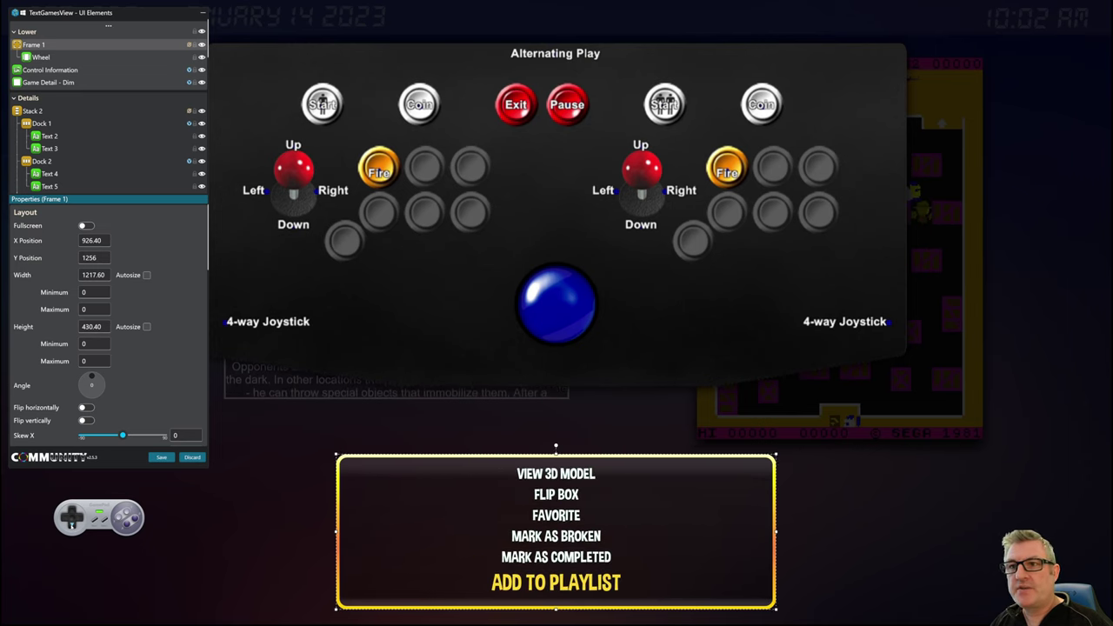
pyautogui.press('Down')
pyautogui.press('Down')
pyautogui.press('Down')
pyautogui.press('Down')
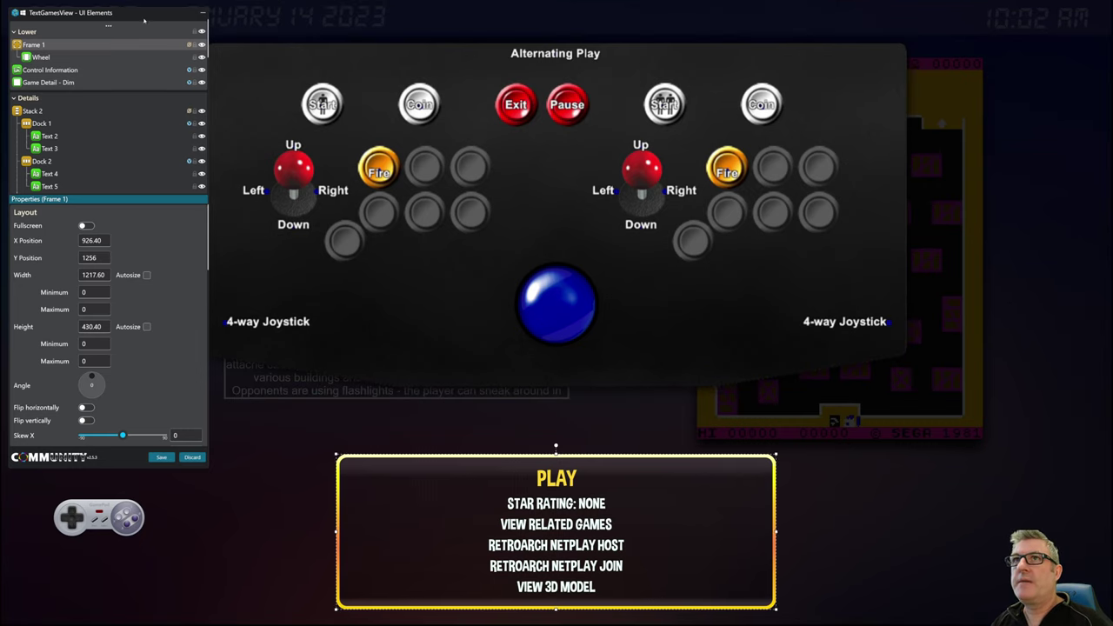
pyautogui.moveTo(144, 17)
pyautogui.mouseDown()
pyautogui.moveTo(119, 29)
pyautogui.moveTo(133, 24)
pyautogui.mouseUp()
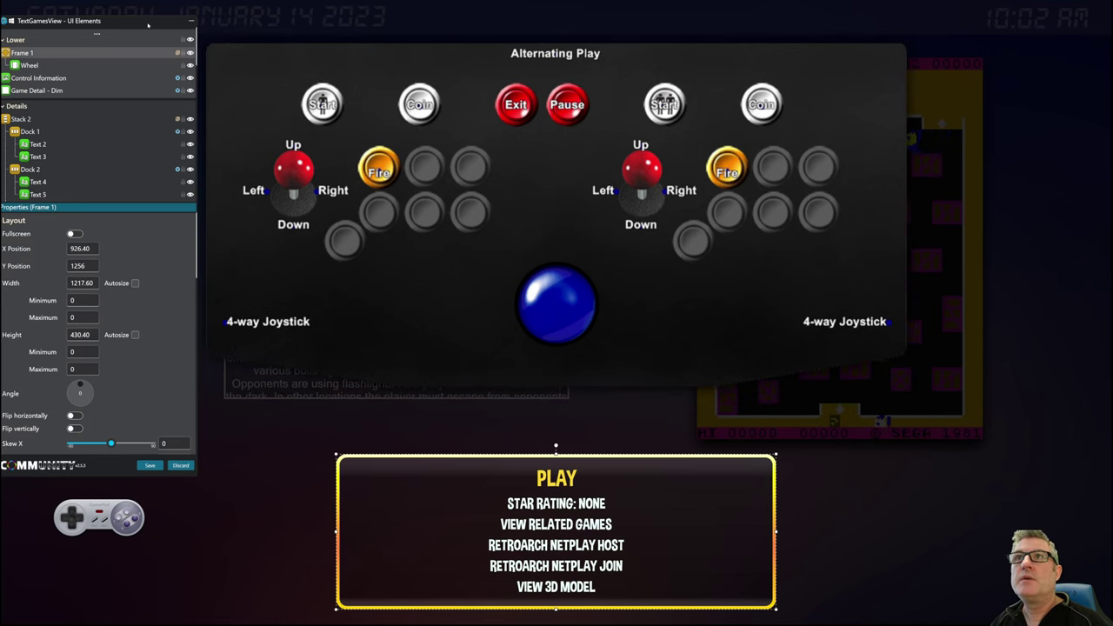
pyautogui.moveTo(147, 24); pyautogui.dragTo(150, 39)
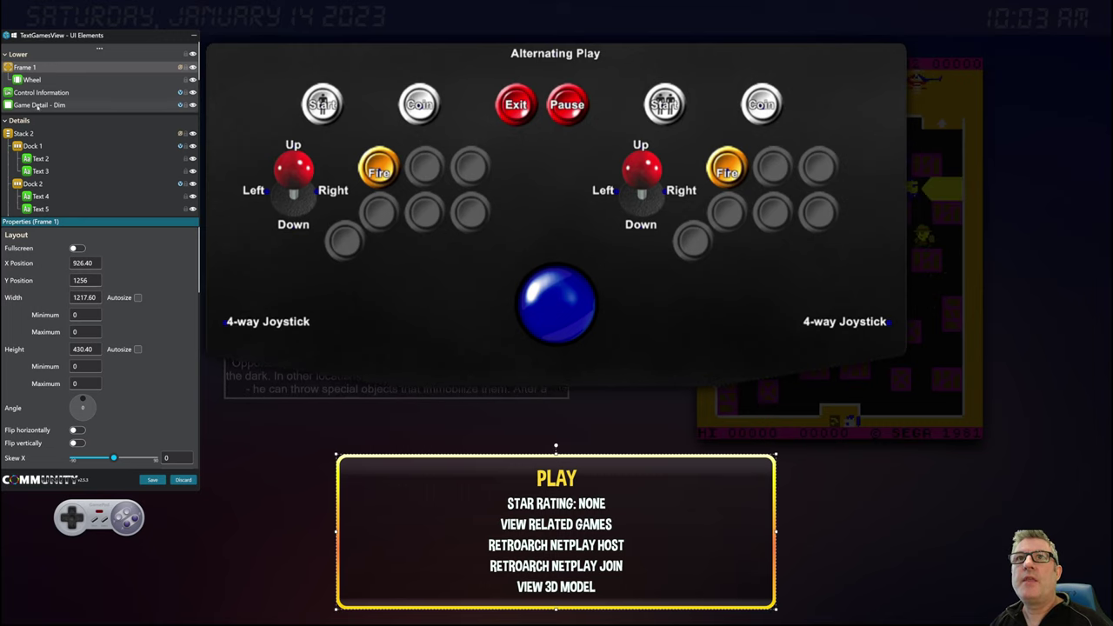
# - Inspect Game Detail - Dim's visibility condition (Collapsed unless Is In Game Detail), then cancel
pyautogui.click(37, 104)
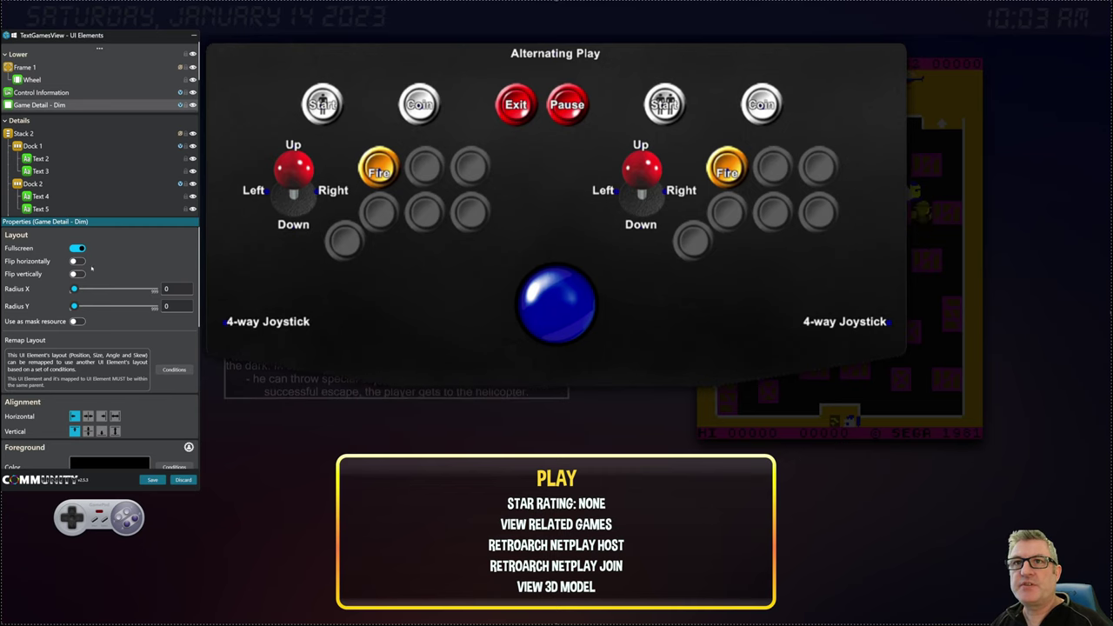
pyautogui.scroll(-1, 108, 416)
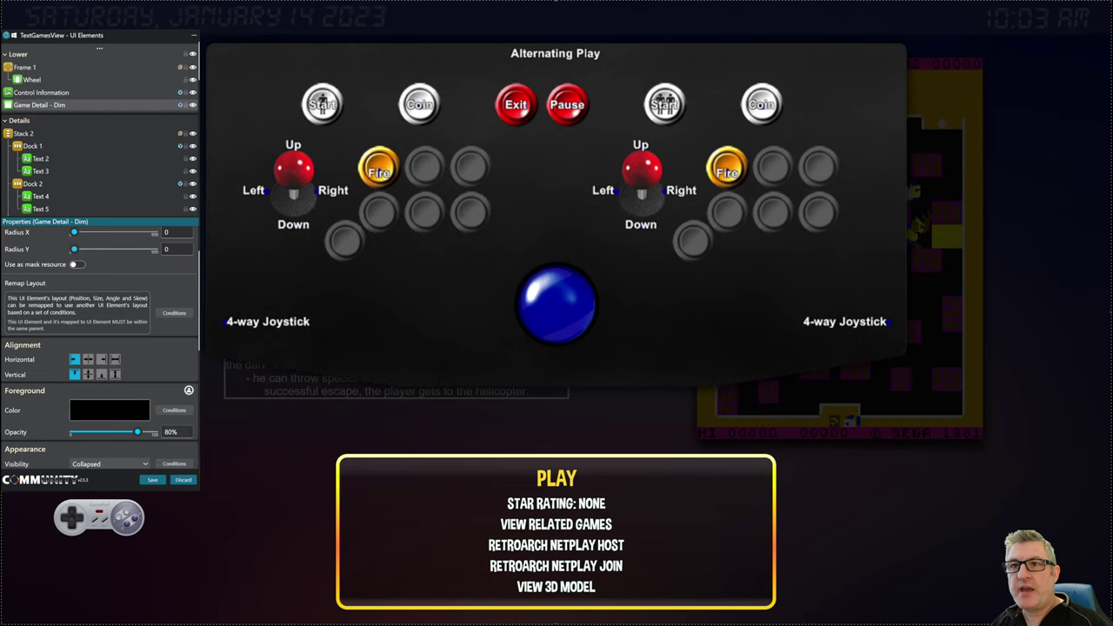
pyautogui.click(181, 105)
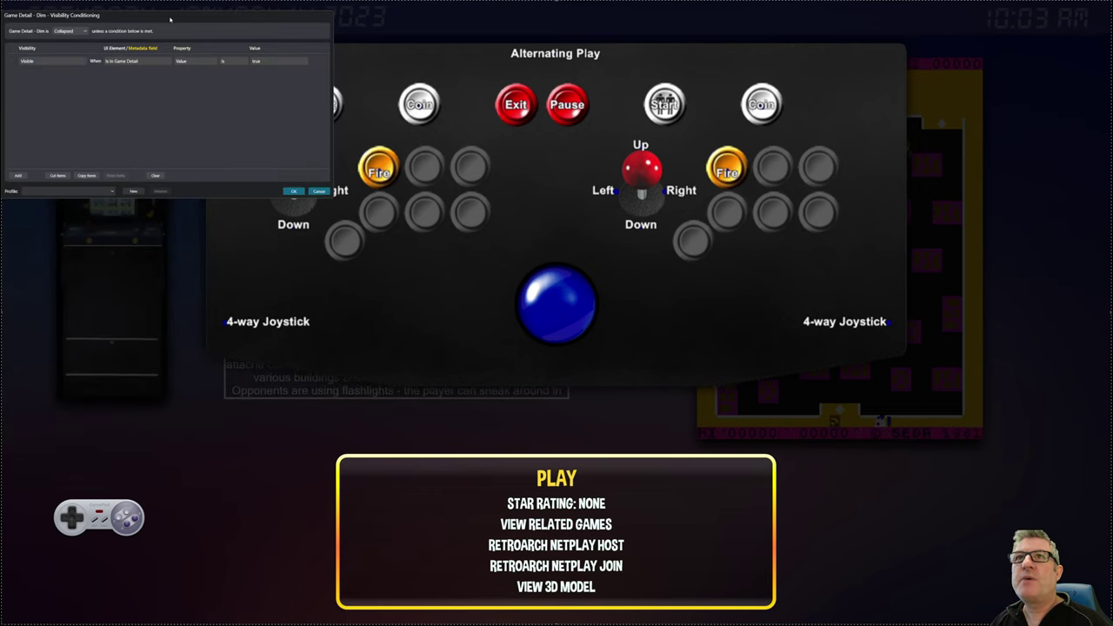
pyautogui.moveTo(171, 19); pyautogui.dragTo(192, 36)
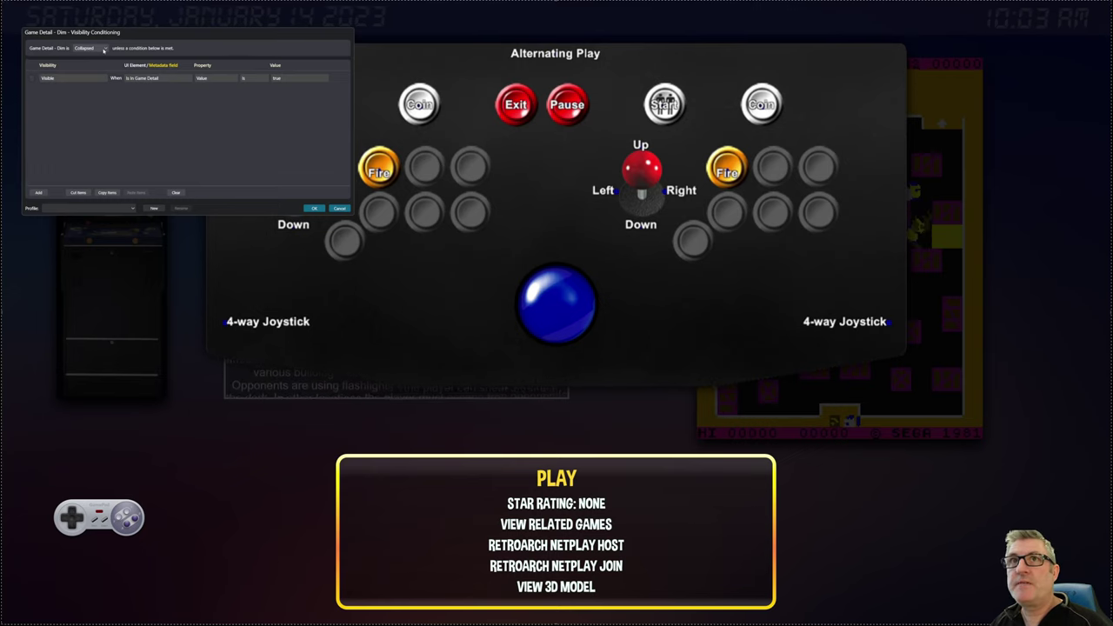
pyautogui.click(170, 81)
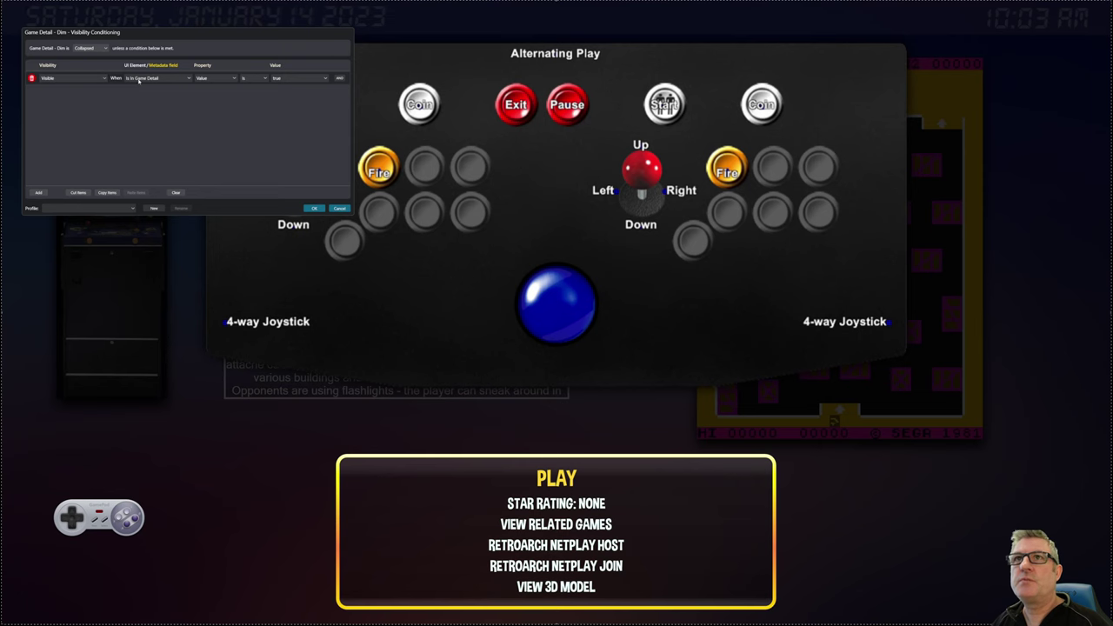
pyautogui.click(339, 209)
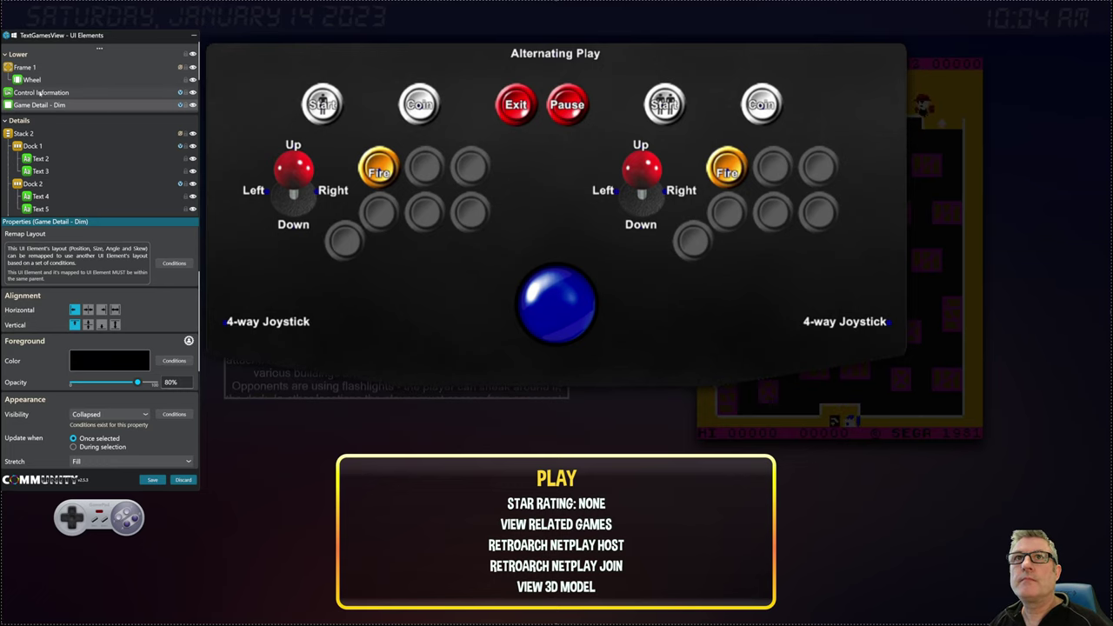
# - Check Control Information's visibility condition row for Is In Game Detail, then close the dialog
pyautogui.click(39, 93)
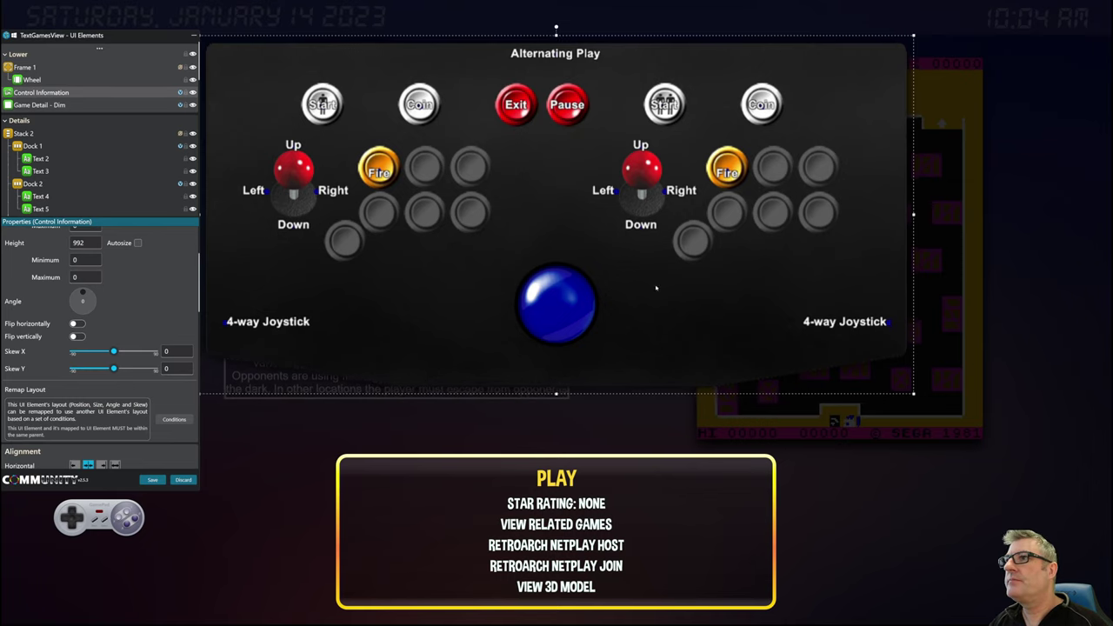
pyautogui.click(180, 92)
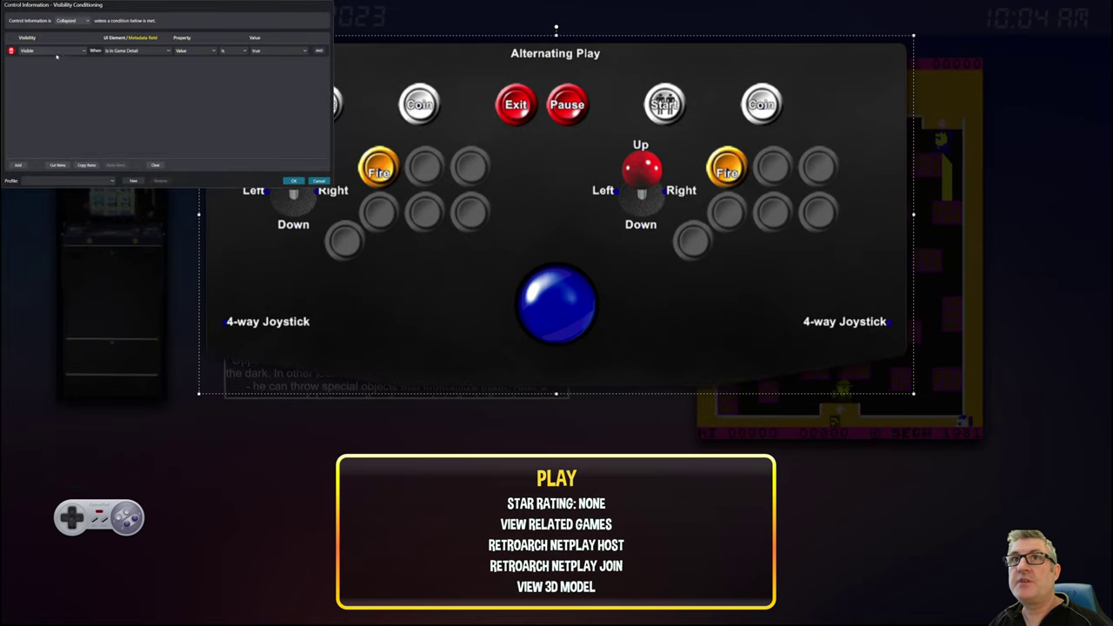
pyautogui.click(122, 52)
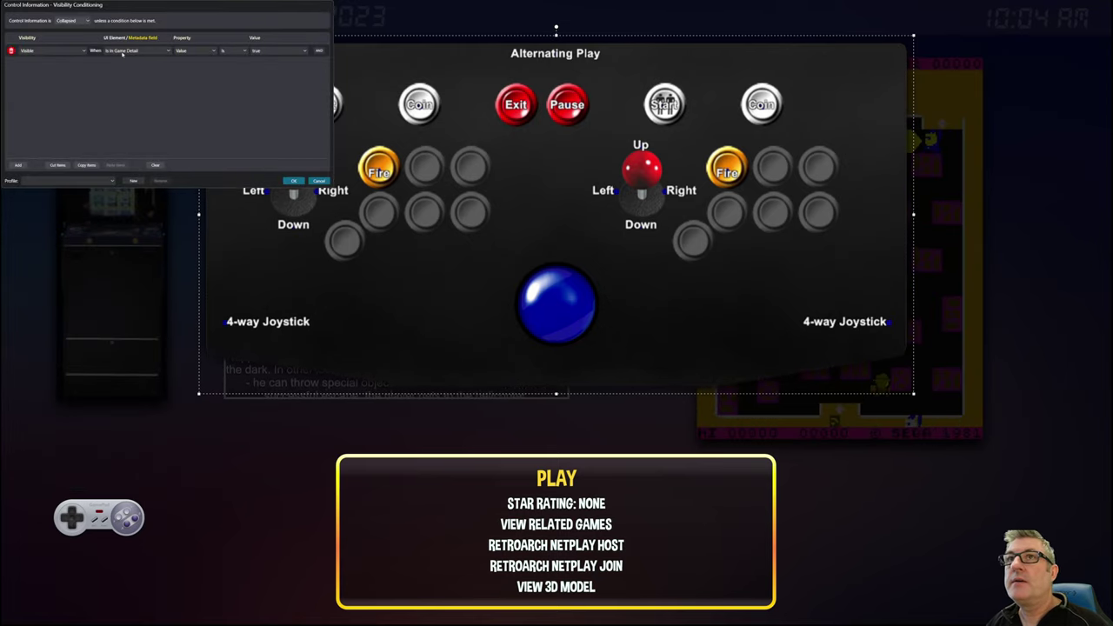
pyautogui.click(70, 61)
pyautogui.click(177, 63)
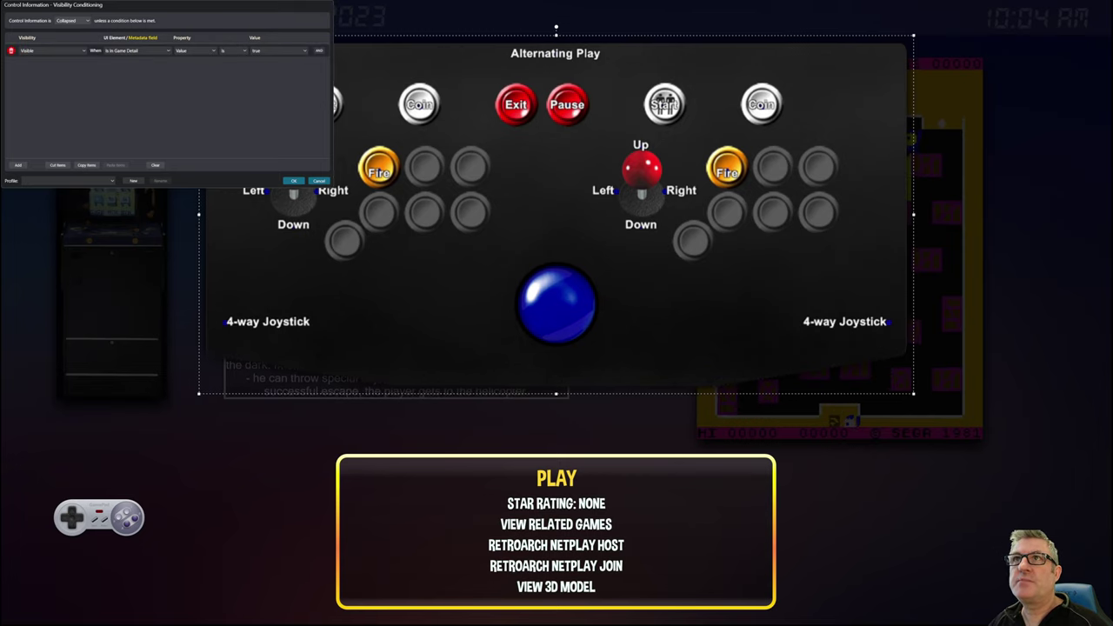
pyautogui.click(313, 180)
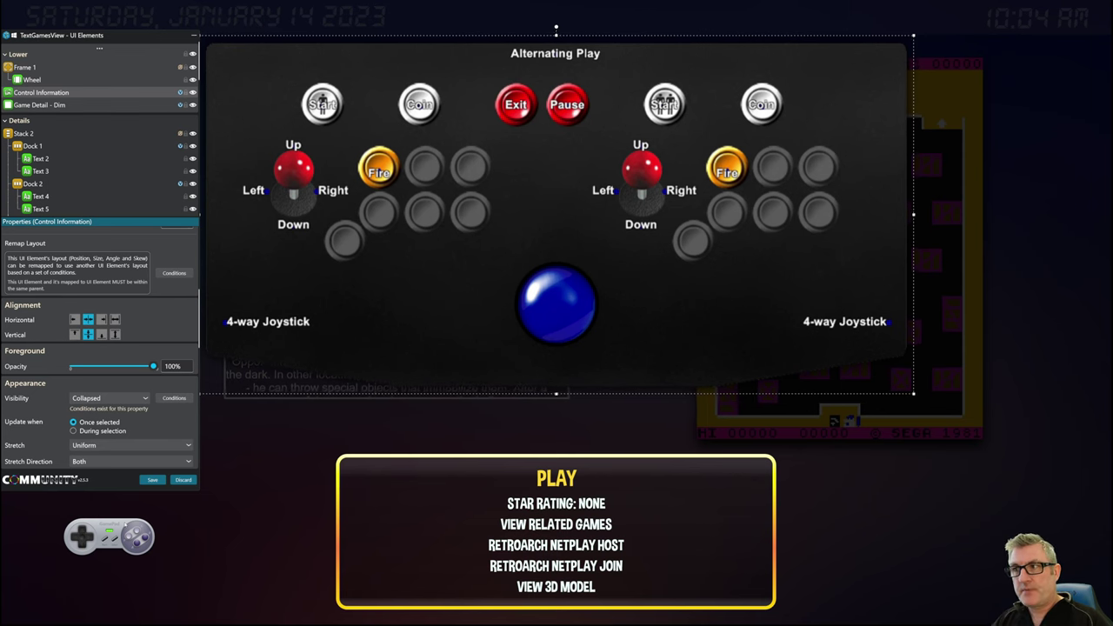
# - Toggle the dimmed Play menu overlay on and off repeatedly with gamepad A/B
pyautogui.press('Escape')
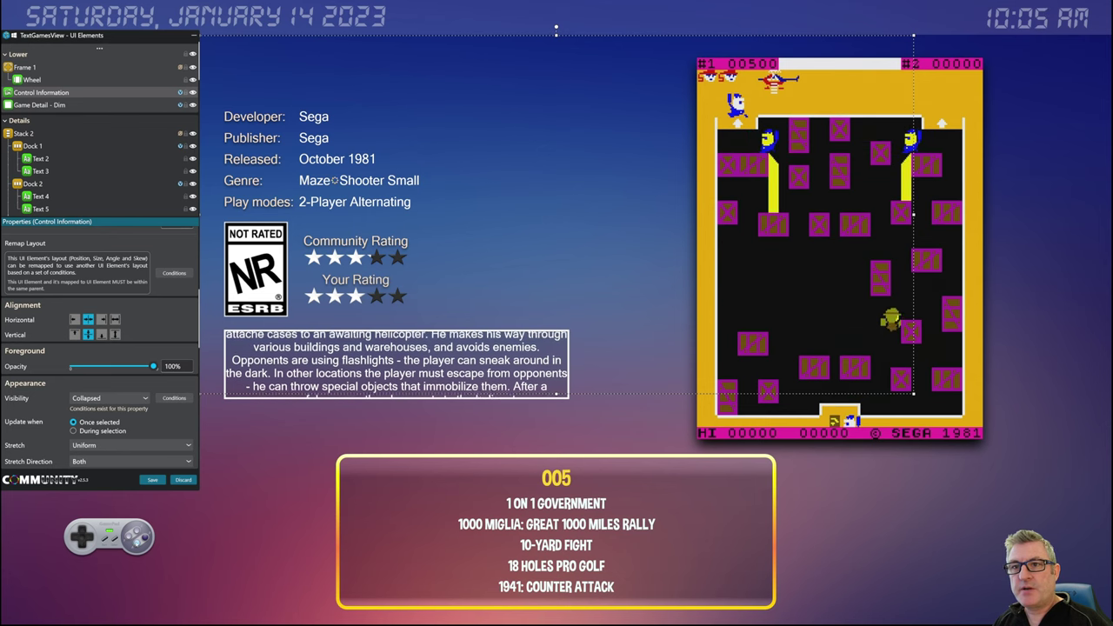
pyautogui.press('Return')
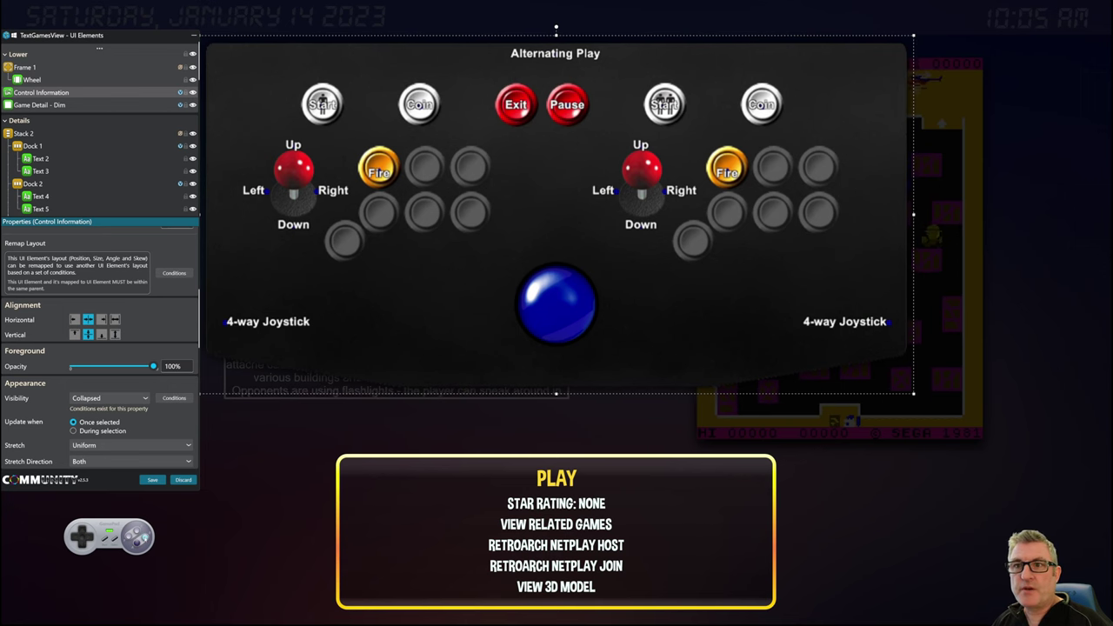
pyautogui.press('Escape')
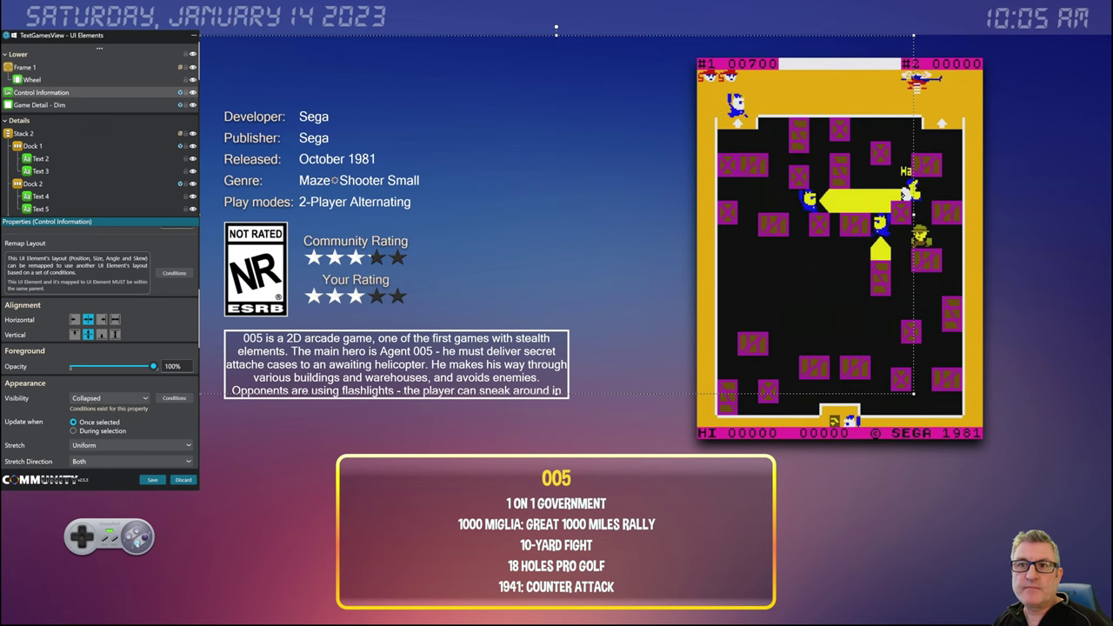
pyautogui.press('Return')
pyautogui.press('Escape')
pyautogui.press('Return')
pyautogui.press('Escape')
pyautogui.press('Return')
pyautogui.press('Escape')
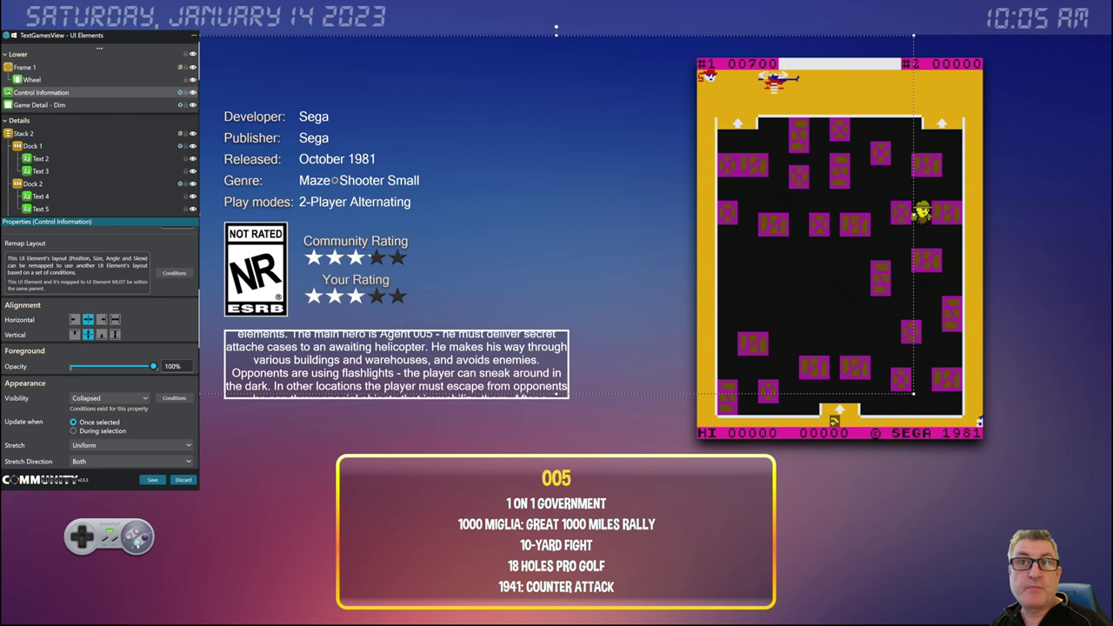
pyautogui.moveTo(111, 31); pyautogui.dragTo(119, 37)
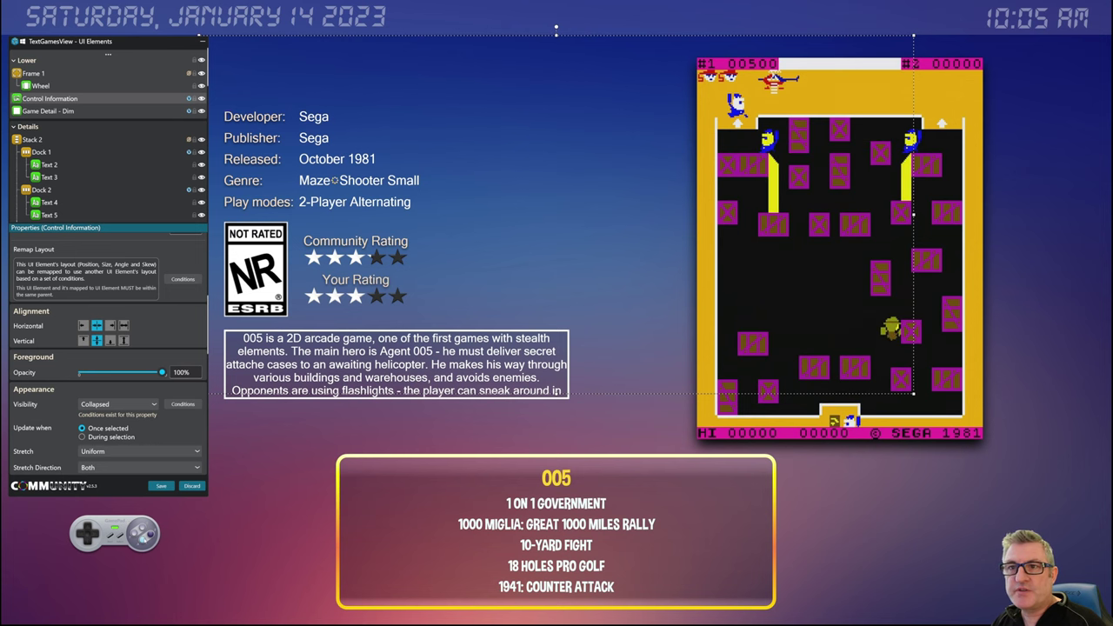
# - Reopen the Play menu overlay, then open Game Detail - Dim's visibility conditions
pyautogui.press('Return')
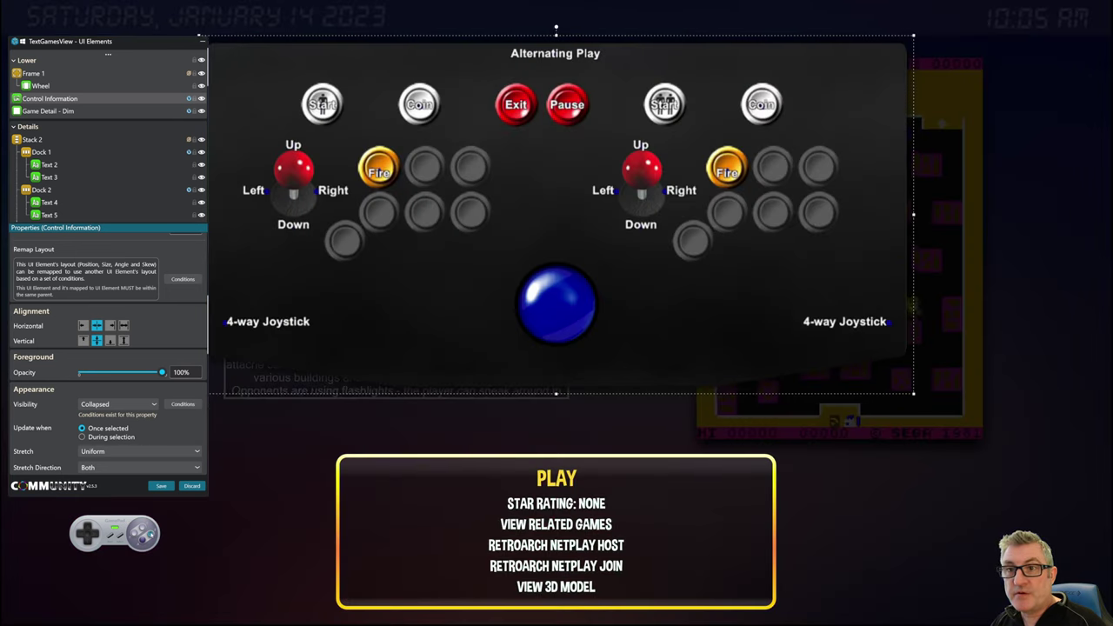
pyautogui.press('Escape')
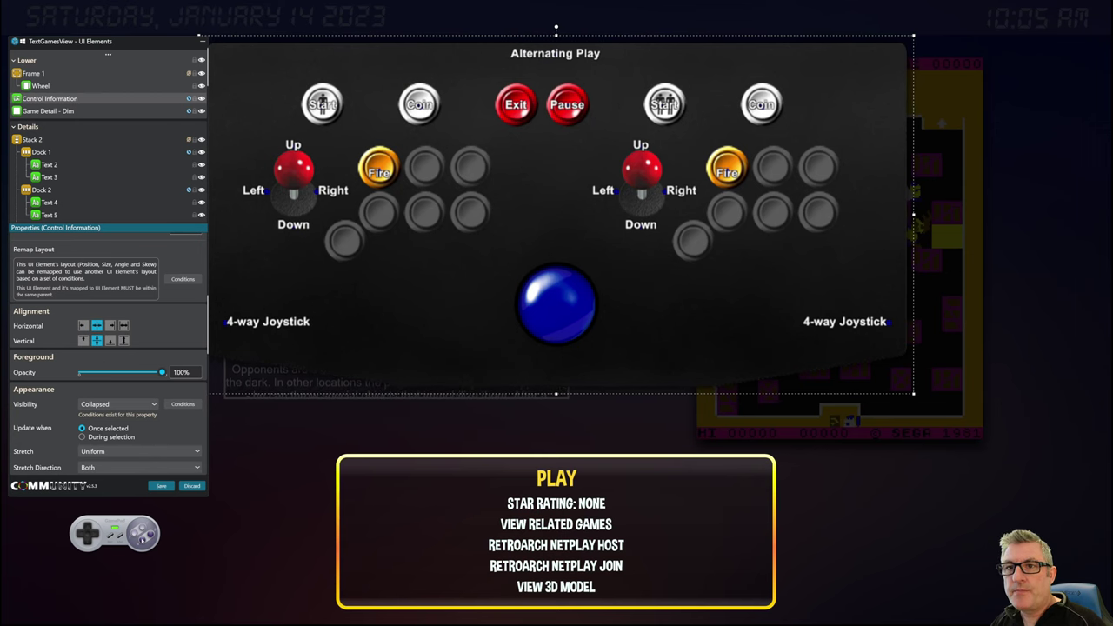
pyautogui.press('Escape')
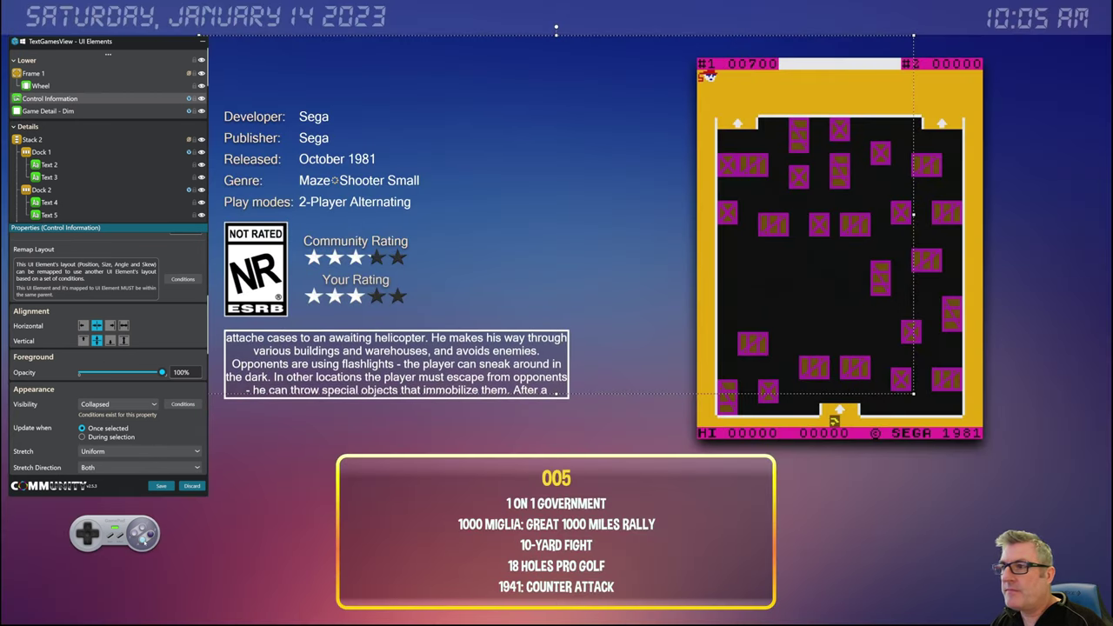
pyautogui.press('Return')
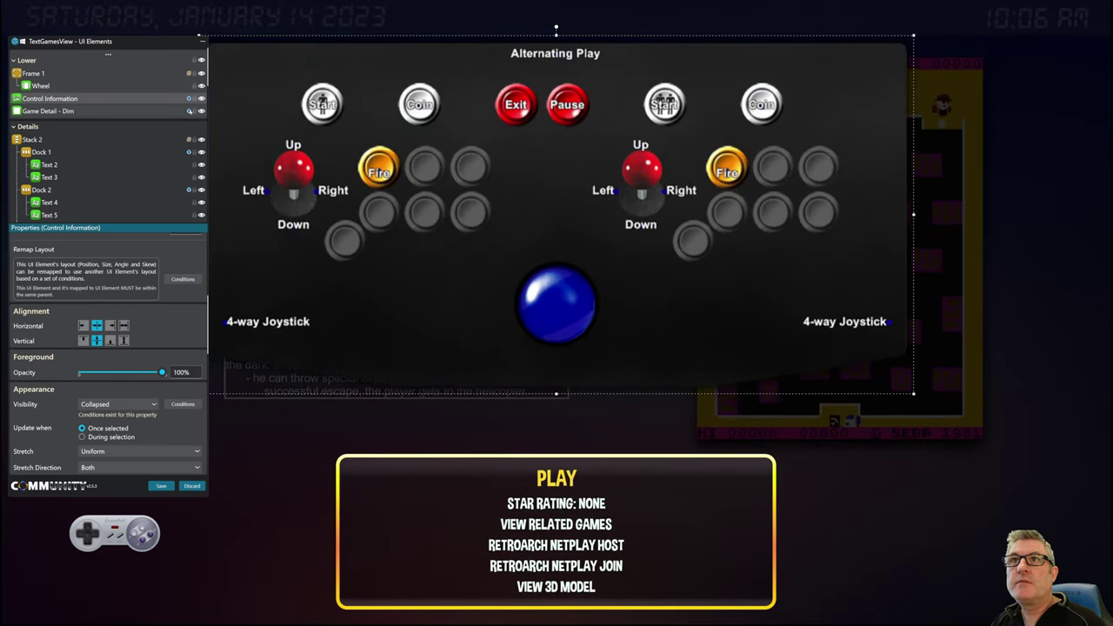
pyautogui.click(184, 111)
pyautogui.click(182, 274)
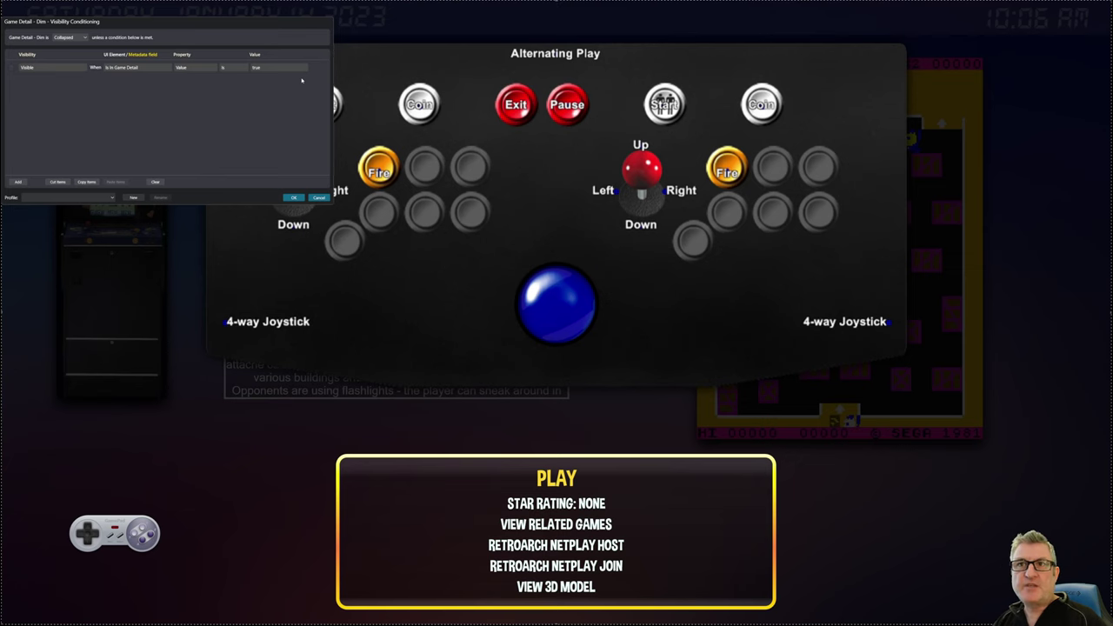
# - Cancel the visibility conditions unchanged and save the TextGamesView edits
pyautogui.click(319, 197)
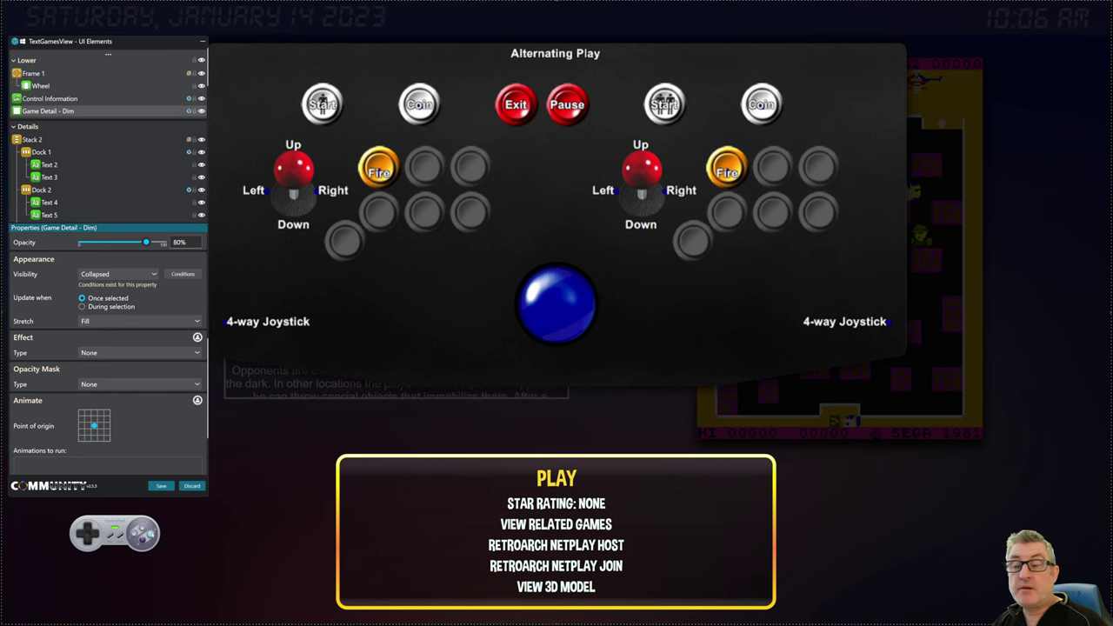
pyautogui.click(161, 485)
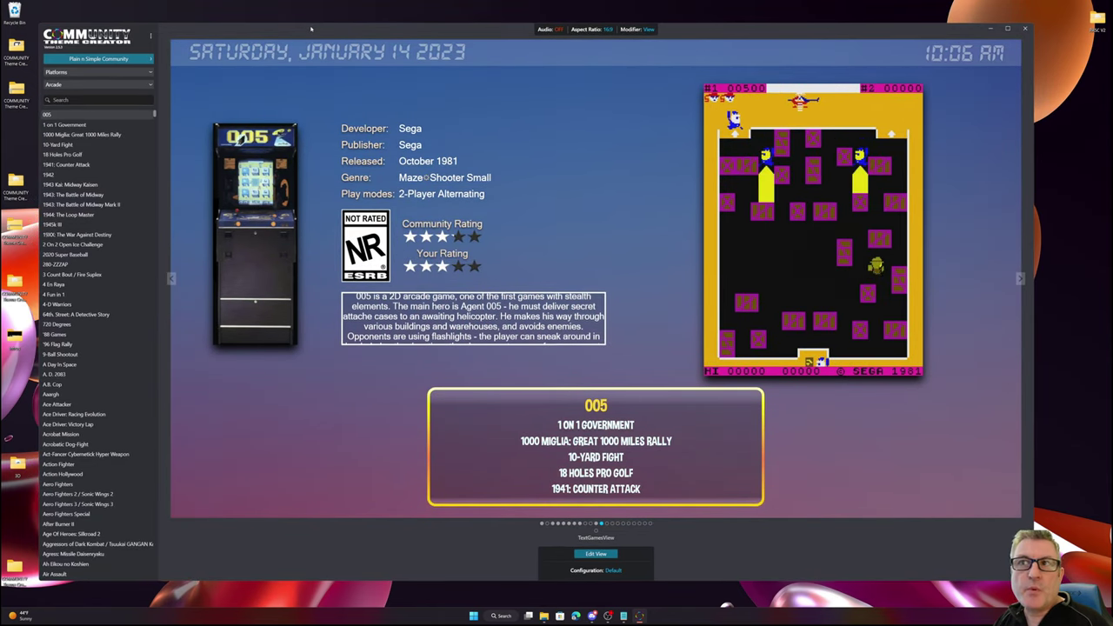
pyautogui.moveTo(310, 29); pyautogui.dragTo(313, 29)
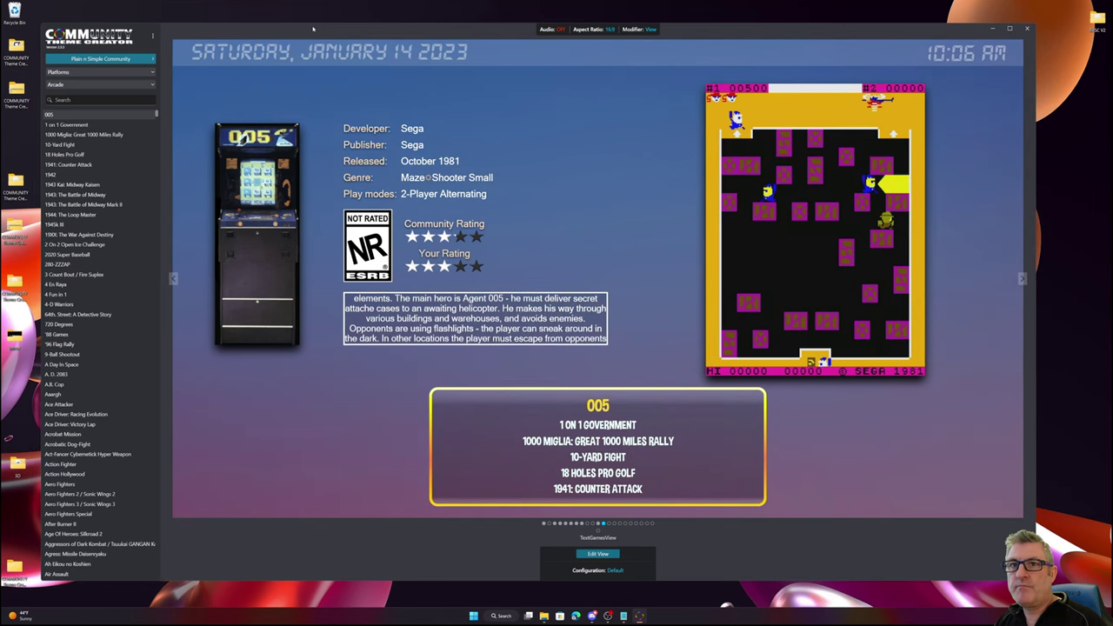